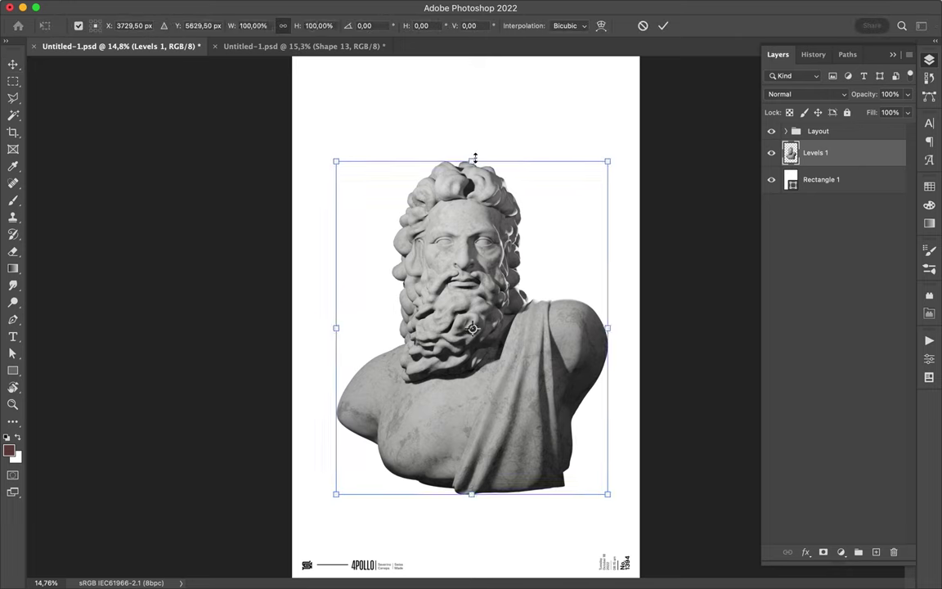
Scale and position the bust, then copy its left and right strips onto new layers
{"action": "key", "text": "Return"}
{"action": "left_click_drag", "start_coordinate": [442, 245], "coordinate": [467, 234]}
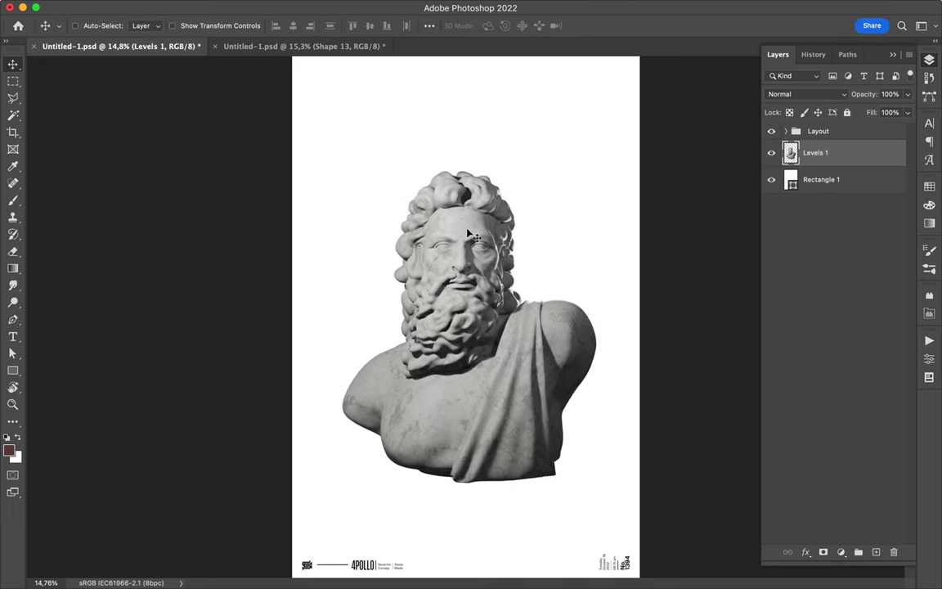
{"action": "key", "text": "m"}
{"action": "mouse_move", "coordinate": [336, 301]}
{"action": "left_mouse_down"}
{"action": "mouse_move", "coordinate": [419, 482]}
{"action": "mouse_move", "coordinate": [399, 502]}
{"action": "mouse_move", "coordinate": [390, 415]}
{"action": "left_mouse_up"}
{"action": "key", "text": "ctrl+j"}
{"action": "left_click_drag", "start_coordinate": [476, 164], "coordinate": [609, 511]}
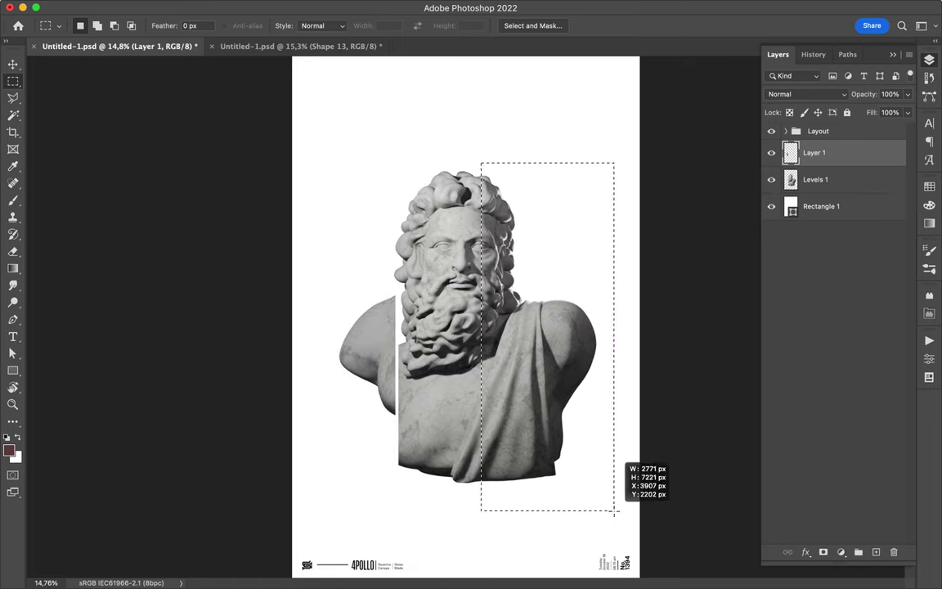
{"action": "key", "text": "ctrl+j"}
Copy another bust strip from the statue layer and shift the right strip upward
{"action": "left_click", "coordinate": [453, 214]}
{"action": "left_click", "coordinate": [815, 179]}
{"action": "key", "text": "ctrl+j"}
{"action": "key", "text": "v"}
{"action": "mouse_move", "coordinate": [538, 256]}
{"action": "left_mouse_down"}
{"action": "mouse_move", "coordinate": [532, 336]}
{"action": "mouse_move", "coordinate": [532, 277]}
{"action": "left_mouse_up"}
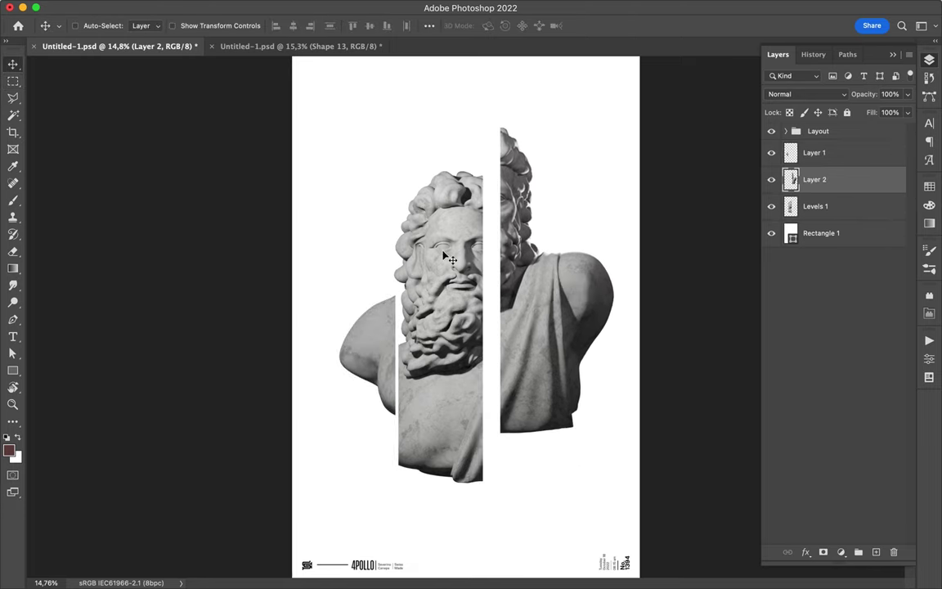
{"action": "key", "text": "ctrl+minus"}
Fill the background rectangle, Rectangle 1, with green
{"action": "left_click", "coordinate": [821, 233]}
{"action": "key", "text": "u"}
{"action": "left_click", "coordinate": [179, 25]}
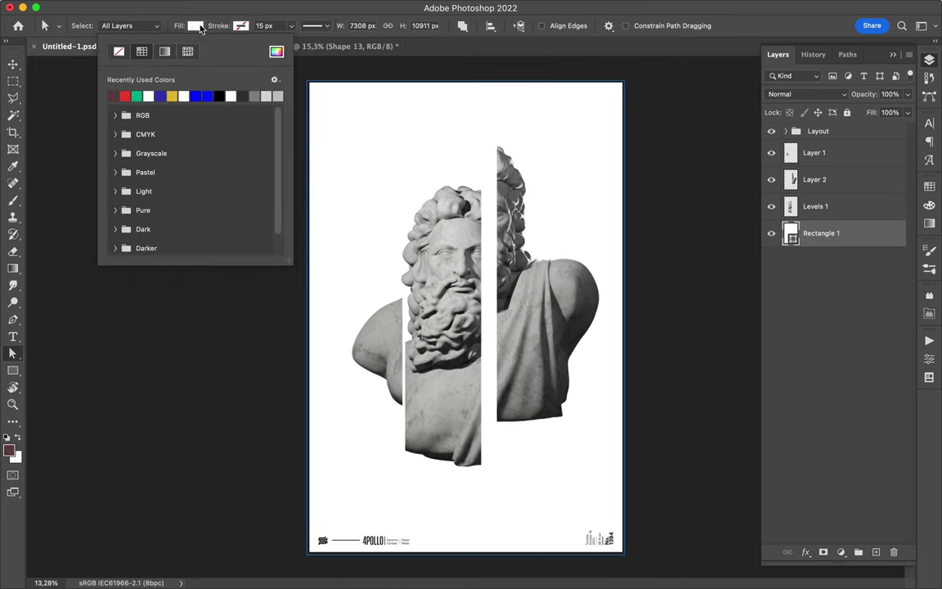
{"action": "left_click", "coordinate": [131, 92]}
{"action": "key", "text": "v"}
Make the footer elements white and draw a small rectangle over the monogramme
{"action": "left_click", "coordinate": [795, 133]}
{"action": "key", "text": "a"}
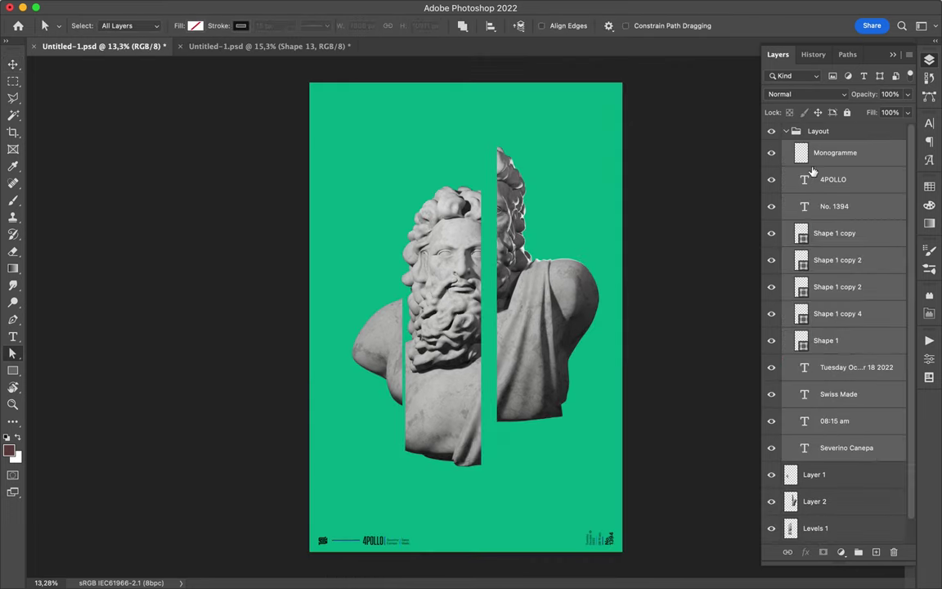
{"action": "key", "text": "Escape"}
{"action": "left_click", "coordinate": [933, 59]}
{"action": "left_click", "coordinate": [835, 152]}
{"action": "key", "text": "u"}
{"action": "left_click", "coordinate": [145, 26]}
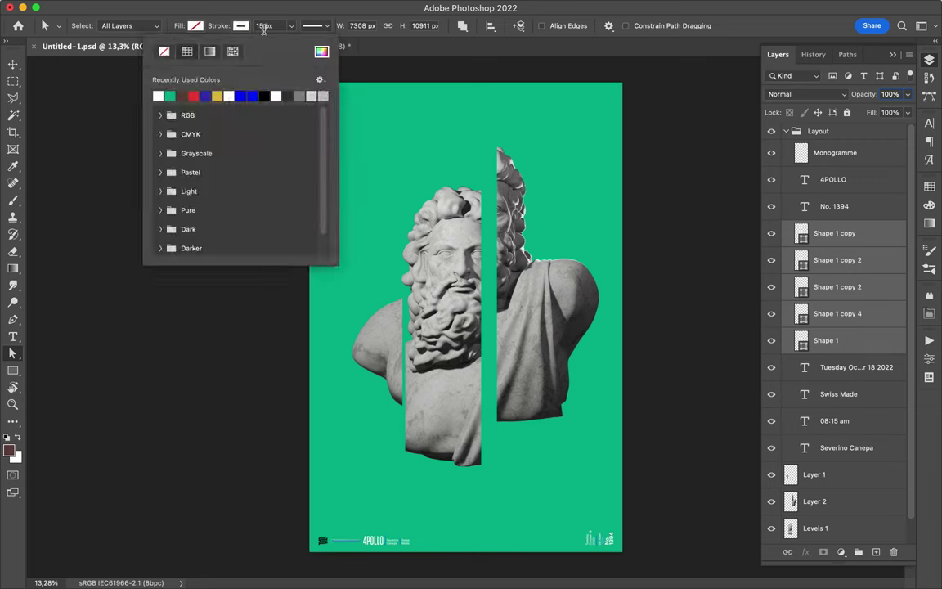
{"action": "key", "text": "Escape"}
{"action": "left_click_drag", "start_coordinate": [331, 548], "coordinate": [329, 547]}
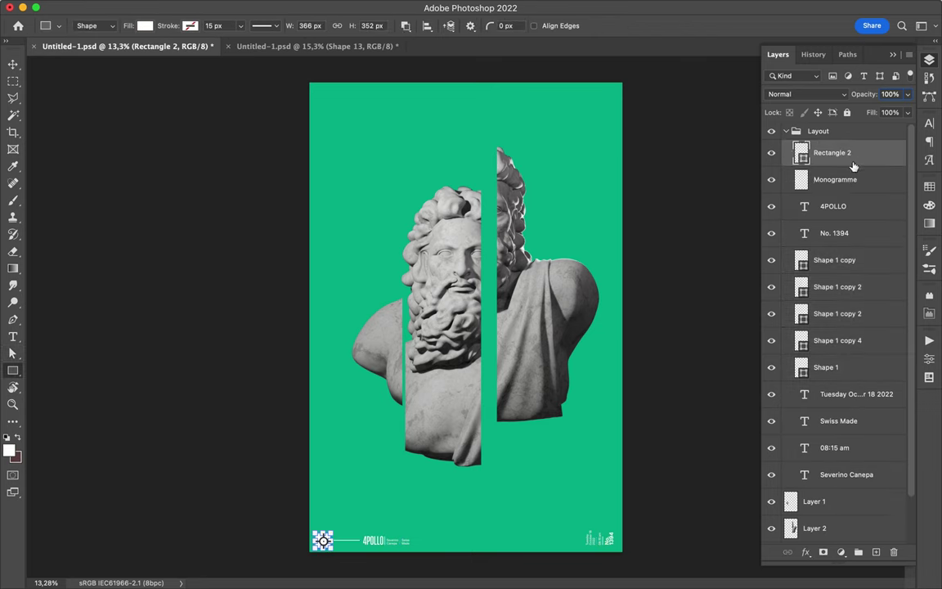
Clip the small rectangle to Monogramme and nudge the right bust strip up-left
{"action": "key", "text": "ctrl+alt+g"}
{"action": "key", "text": "v"}
{"action": "left_click_drag", "start_coordinate": [572, 319], "coordinate": [566, 315]}
Tint the left bust strip with a clipped red Multiply rectangle at 73% fill; begin a top-right pen shape
{"action": "key", "text": "u"}
{"action": "left_click_drag", "start_coordinate": [389, 173], "coordinate": [504, 487]}
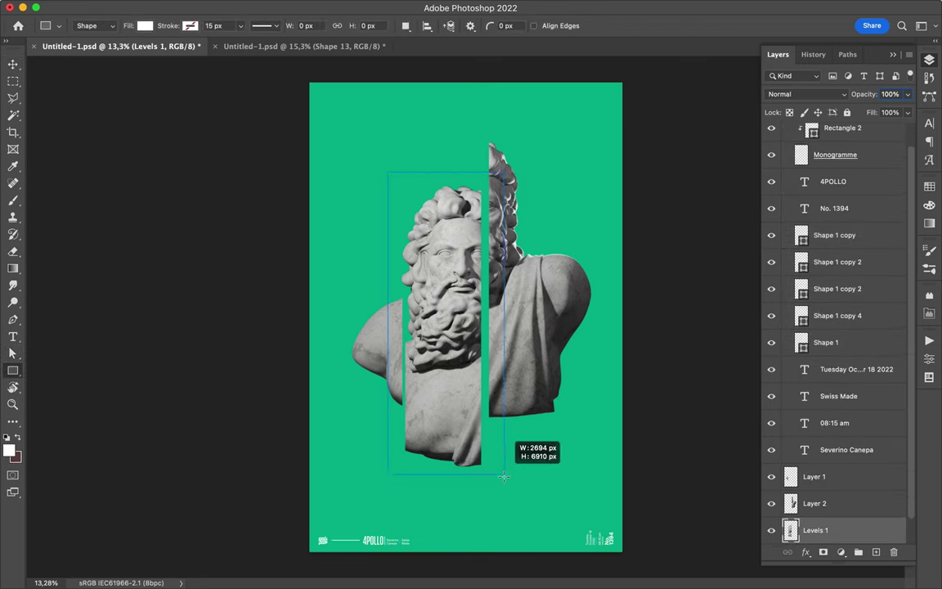
{"action": "left_click", "coordinate": [930, 187]}
{"action": "left_click", "coordinate": [781, 218]}
{"action": "key", "text": "ctrl+alt+g"}
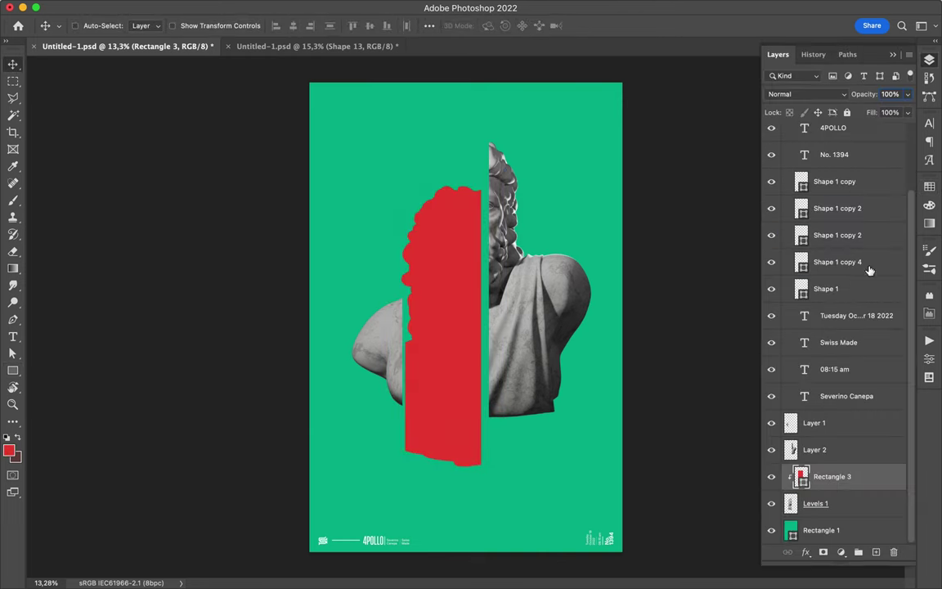
{"action": "left_click", "coordinate": [830, 94]}
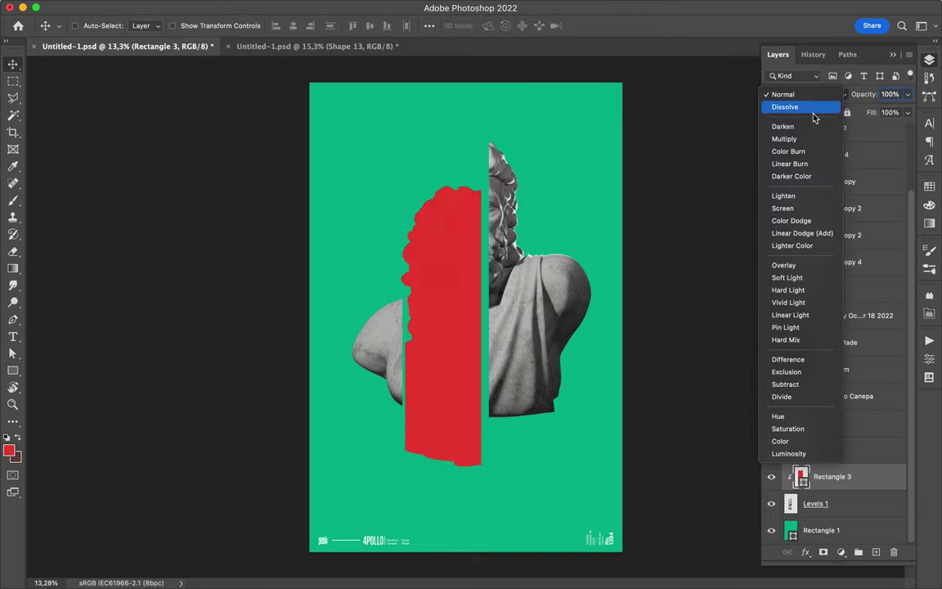
{"action": "left_click", "coordinate": [785, 139]}
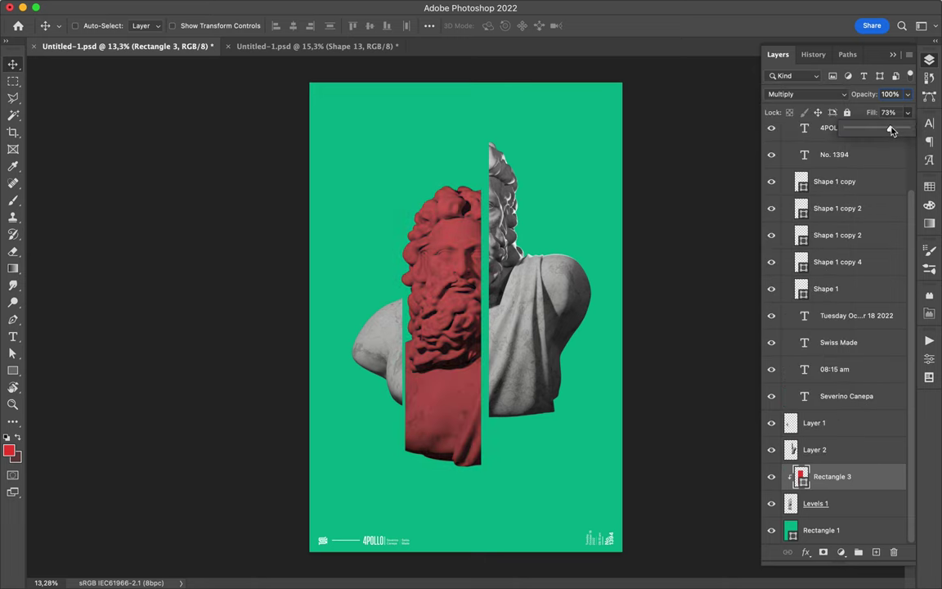
{"action": "key", "text": "p"}
{"action": "left_click", "coordinate": [624, 96]}
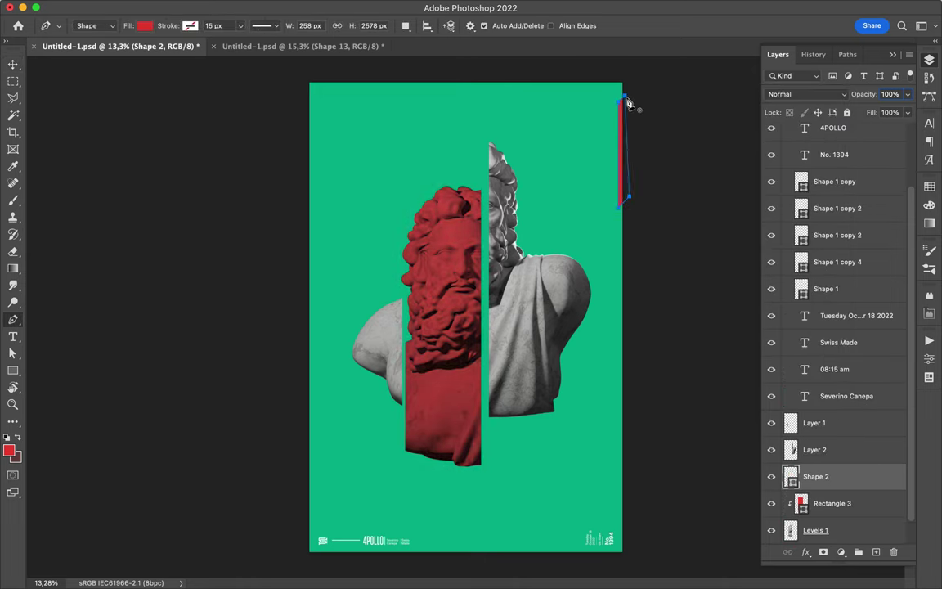
Copy the white diagonal stripe shapes from the ZEUS poster beside the red bust strip
{"action": "key", "text": "a"}
{"action": "key", "text": "ctrl+Tab"}
{"action": "key", "text": "v"}
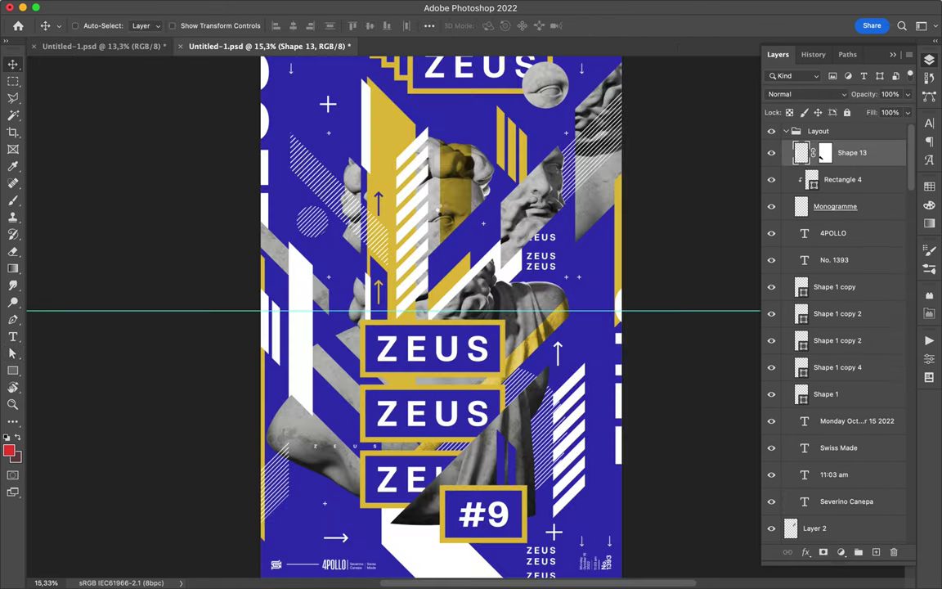
{"action": "left_click", "coordinate": [344, 180]}
{"action": "left_click", "coordinate": [516, 258]}
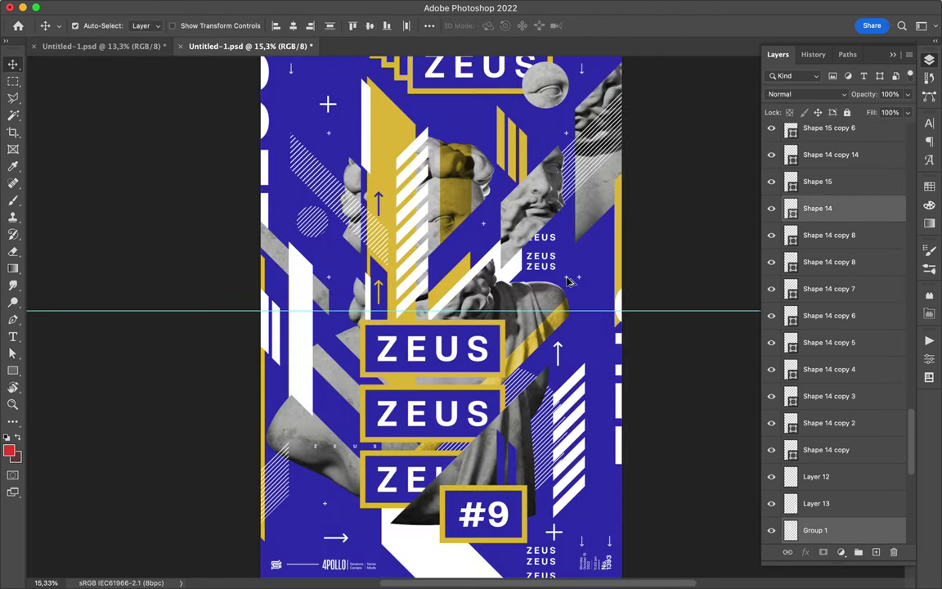
{"action": "left_click", "coordinate": [516, 256], "text": "shift"}
{"action": "mouse_move", "coordinate": [516, 255]}
{"action": "left_mouse_down"}
{"action": "mouse_move", "coordinate": [535, 129]}
{"action": "mouse_move", "coordinate": [394, 214]}
{"action": "mouse_move", "coordinate": [409, 342]}
{"action": "left_mouse_up"}
{"action": "left_click", "coordinate": [816, 163], "text": "shift"}
{"action": "left_click", "coordinate": [579, 498]}
{"action": "key", "text": "ctrl+bracketright"}
{"action": "key", "text": "ctrl+bracketright"}
Drag the white arrow shape from the ZEUS document into the green poster
{"action": "scroll", "coordinate": [387, 344], "scroll_direction": "up", "scroll_amount": 3}
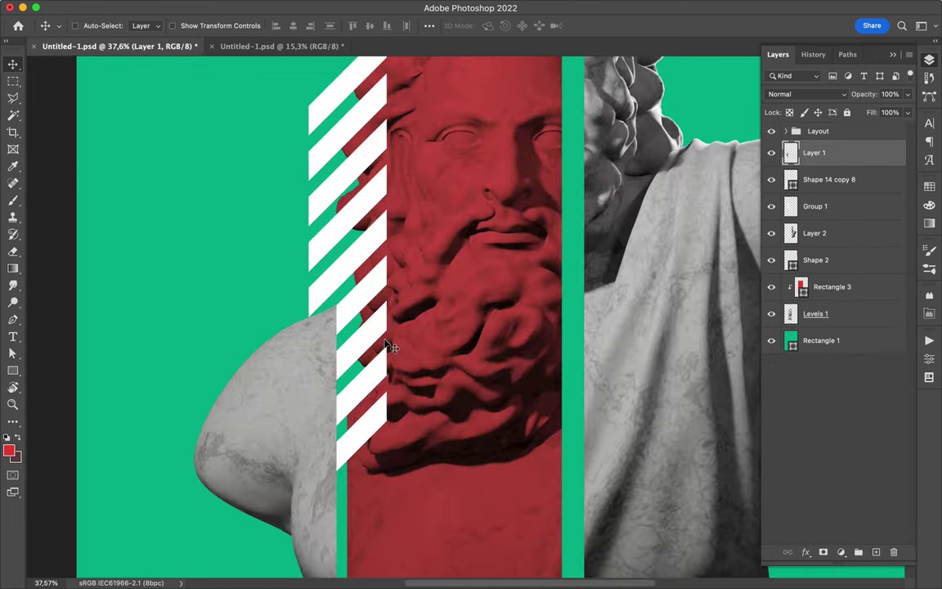
{"action": "scroll", "coordinate": [278, 321], "scroll_direction": "up", "scroll_amount": 2}
{"action": "scroll", "coordinate": [278, 321], "scroll_direction": "up", "scroll_amount": 3}
{"action": "scroll", "coordinate": [262, 331], "scroll_direction": "down", "scroll_amount": 2}
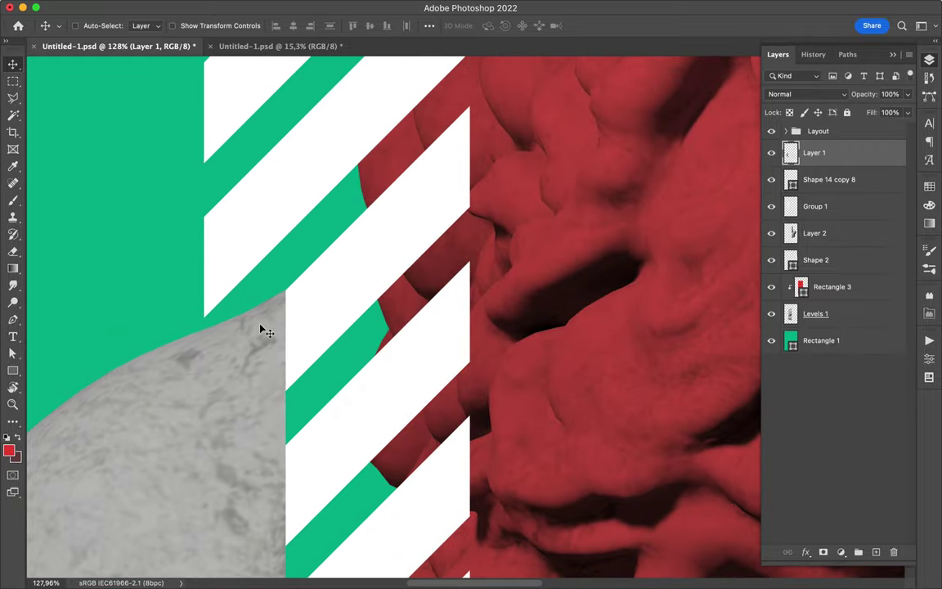
{"action": "scroll", "coordinate": [263, 330], "scroll_direction": "down", "scroll_amount": 2}
{"action": "scroll", "coordinate": [248, 342], "scroll_direction": "down", "scroll_amount": 2}
{"action": "scroll", "coordinate": [248, 342], "scroll_direction": "down", "scroll_amount": 2}
{"action": "mouse_move", "coordinate": [619, 144]}
{"action": "left_mouse_down"}
{"action": "mouse_move", "coordinate": [570, 382]}
{"action": "mouse_move", "coordinate": [391, 207]}
{"action": "left_mouse_up"}
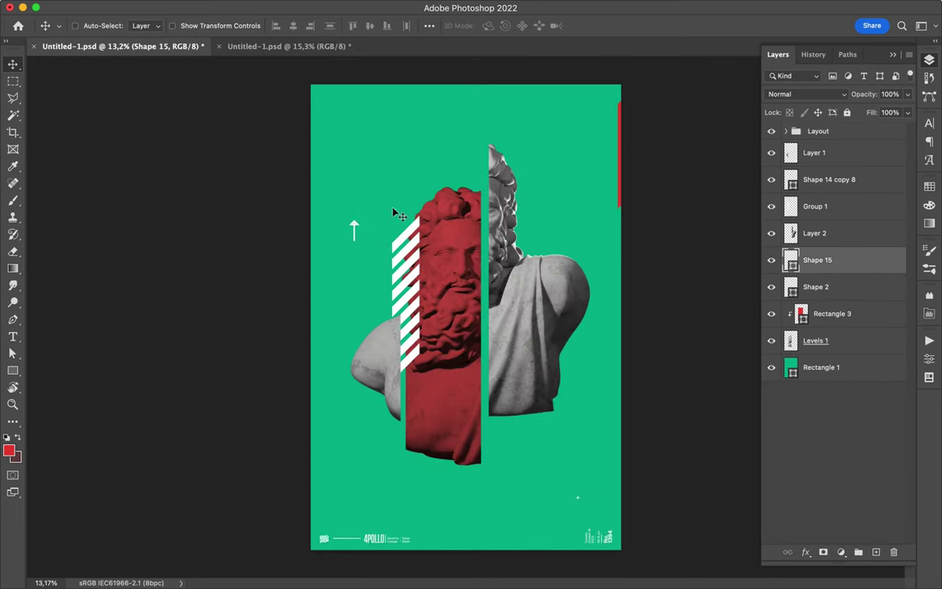
Rotate the arrow 90° to point right and place it at the poster's left
{"action": "scroll", "coordinate": [370, 232], "scroll_direction": "up", "scroll_amount": 2}
{"action": "key", "text": "ctrl+t"}
{"action": "key", "text": "Return"}
{"action": "mouse_move", "coordinate": [304, 154]}
{"action": "left_mouse_down"}
{"action": "mouse_move", "coordinate": [299, 178]}
{"action": "mouse_move", "coordinate": [382, 232]}
{"action": "mouse_move", "coordinate": [163, 227]}
{"action": "left_mouse_up"}
{"action": "scroll", "coordinate": [338, 200], "scroll_direction": "up", "scroll_amount": 5}
{"action": "key", "text": "ctrl+0"}
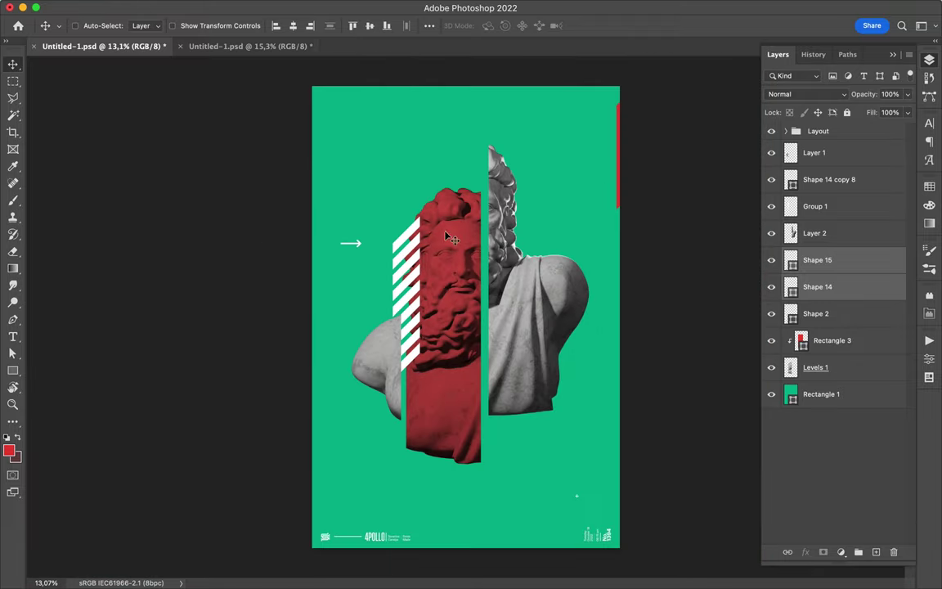
{"action": "left_click", "coordinate": [246, 46]}
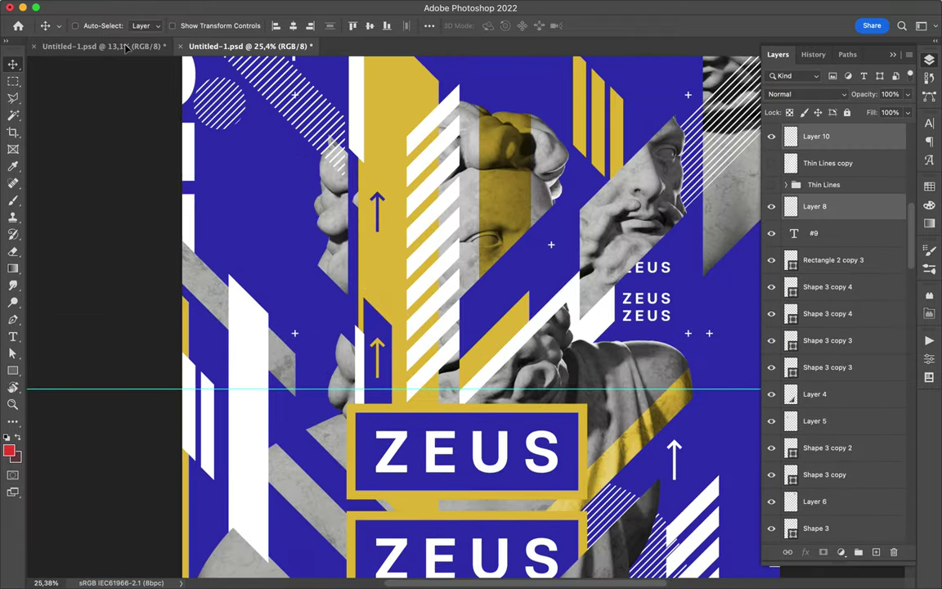
Move the hatch pattern up onto the red bust
{"action": "left_click", "coordinate": [126, 47]}
{"action": "left_click", "coordinate": [483, 282]}
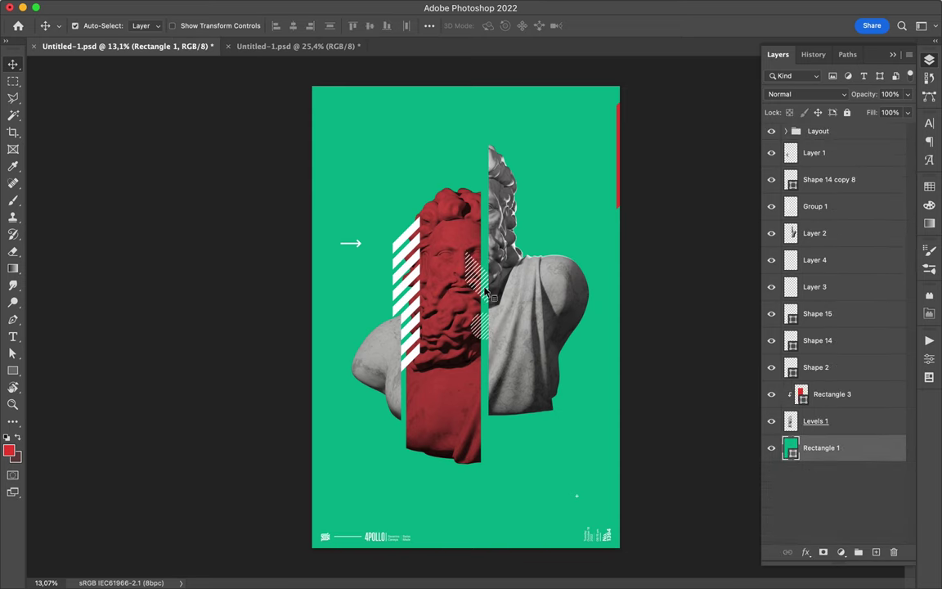
{"action": "mouse_move", "coordinate": [485, 292]}
{"action": "left_mouse_down"}
{"action": "mouse_move", "coordinate": [415, 275]}
{"action": "mouse_move", "coordinate": [442, 147]}
{"action": "left_mouse_up"}
Duplicate the hatch pattern, flip the copy horizontally, and shift it down-left
{"action": "key", "text": "ctrl+j"}
{"action": "key", "text": "ctrl+t"}
{"action": "right_click", "coordinate": [351, 254]}
{"action": "left_click", "coordinate": [419, 553]}
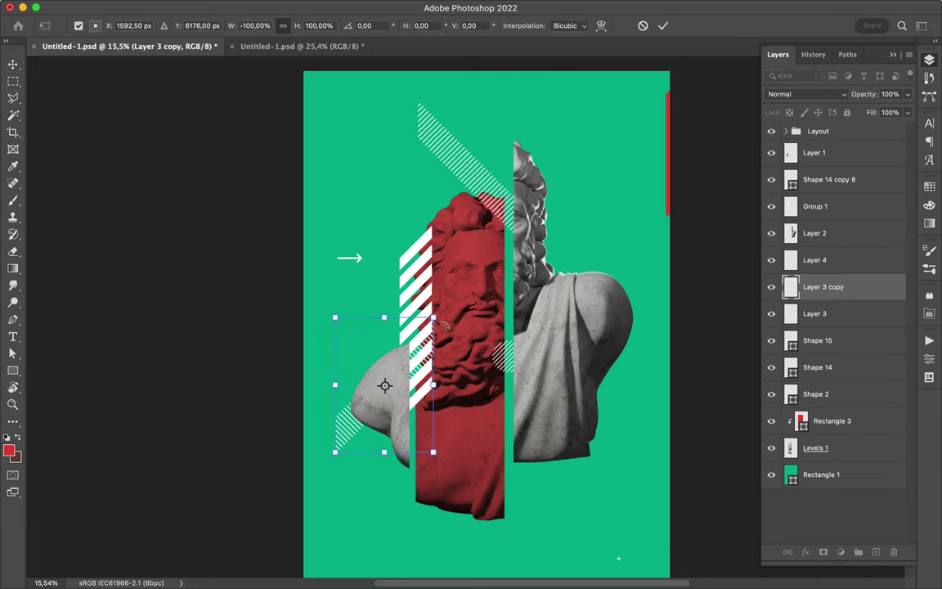
{"action": "key", "text": "Return"}
{"action": "left_click_drag", "start_coordinate": [611, 413], "coordinate": [606, 425]}
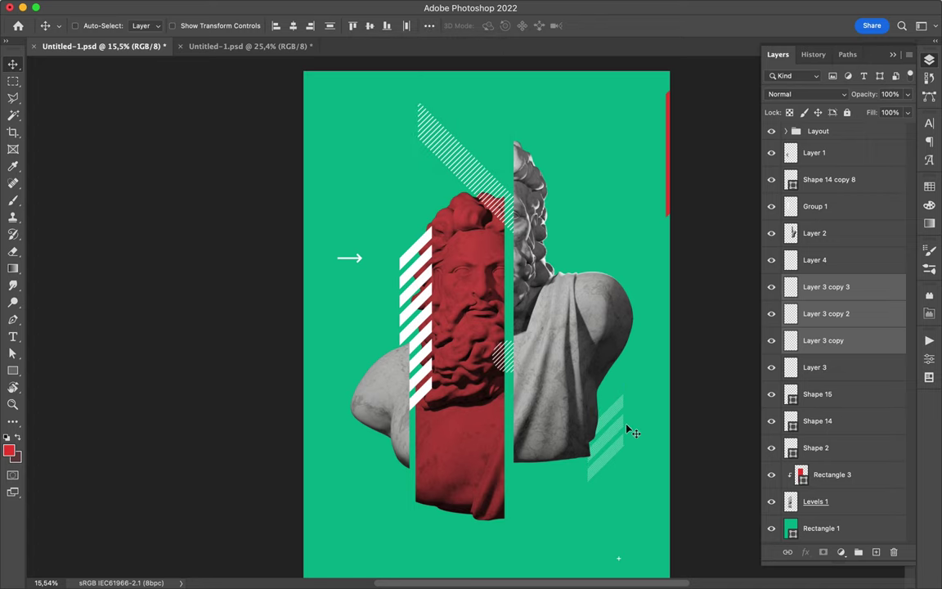
Alt-drag the plus mark upward to add more plus marks
{"action": "scroll", "coordinate": [627, 431], "scroll_direction": "down", "scroll_amount": 3}
{"action": "mouse_move", "coordinate": [619, 489]}
{"action": "left_mouse_down"}
{"action": "mouse_move", "coordinate": [604, 488]}
{"action": "mouse_move", "coordinate": [620, 475]}
{"action": "mouse_move", "coordinate": [320, 85]}
{"action": "left_mouse_up"}
{"action": "key", "text": "ctrl+Tab"}
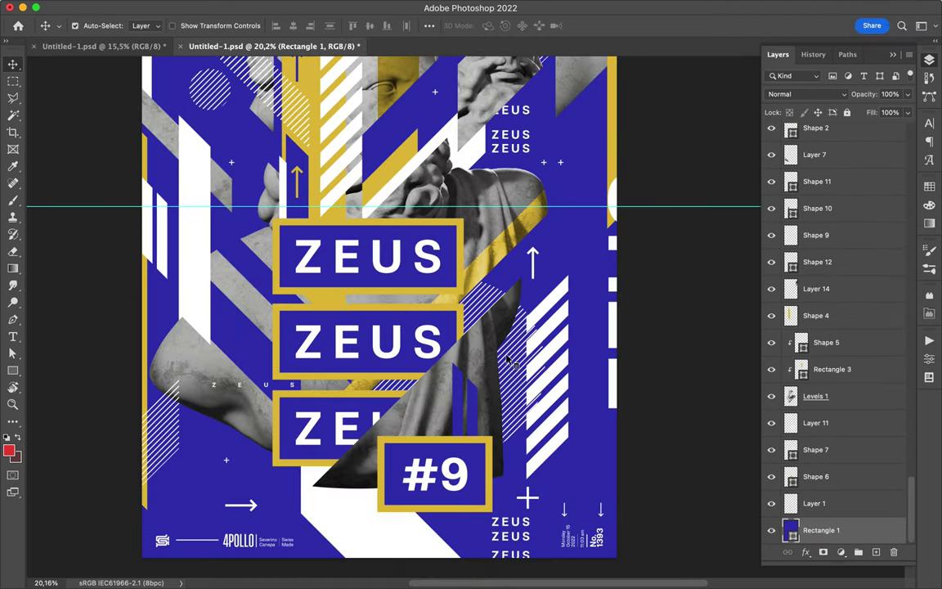
Copy the hatched circle plus Shape 15 copy 4 and Shape 14 copy 12 marks onto the green poster
{"action": "mouse_move", "coordinate": [393, 143]}
{"action": "left_mouse_down"}
{"action": "mouse_move", "coordinate": [172, 77]}
{"action": "mouse_move", "coordinate": [424, 414]}
{"action": "left_mouse_up"}
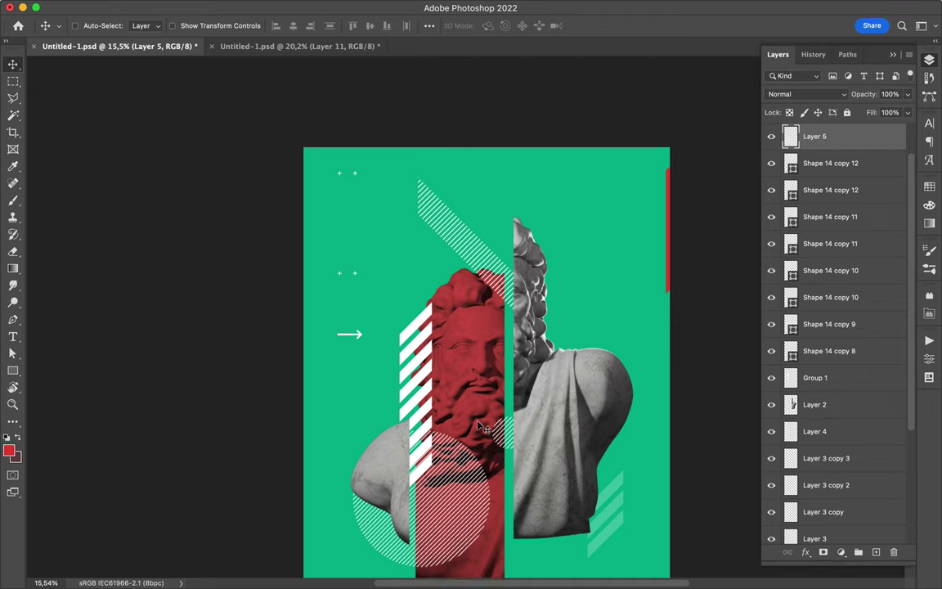
{"action": "key", "text": "ctrl+Tab"}
{"action": "left_click", "coordinate": [532, 480], "text": "ctrl"}
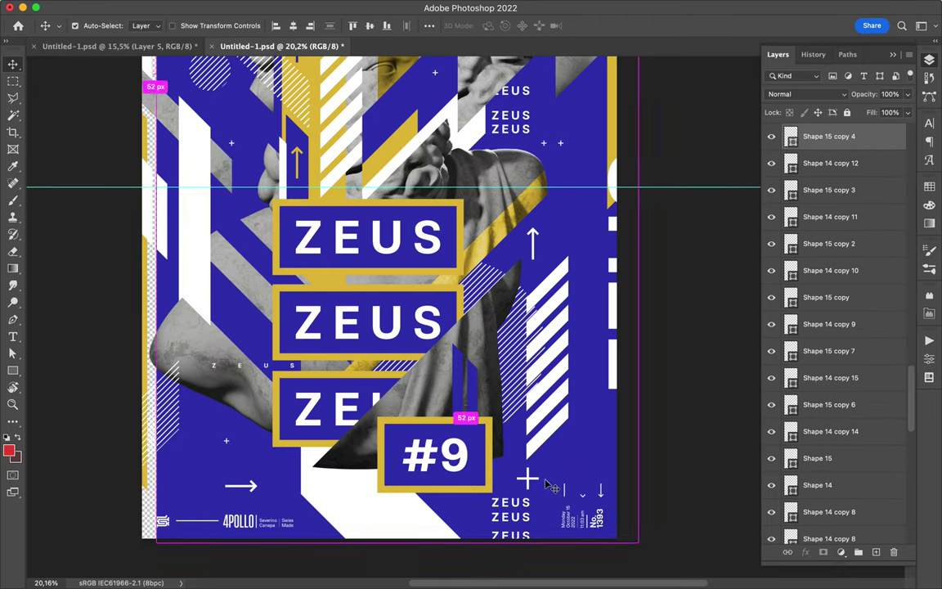
{"action": "left_click", "coordinate": [563, 491], "text": "shift"}
{"action": "left_click_drag", "start_coordinate": [532, 483], "coordinate": [494, 490]}
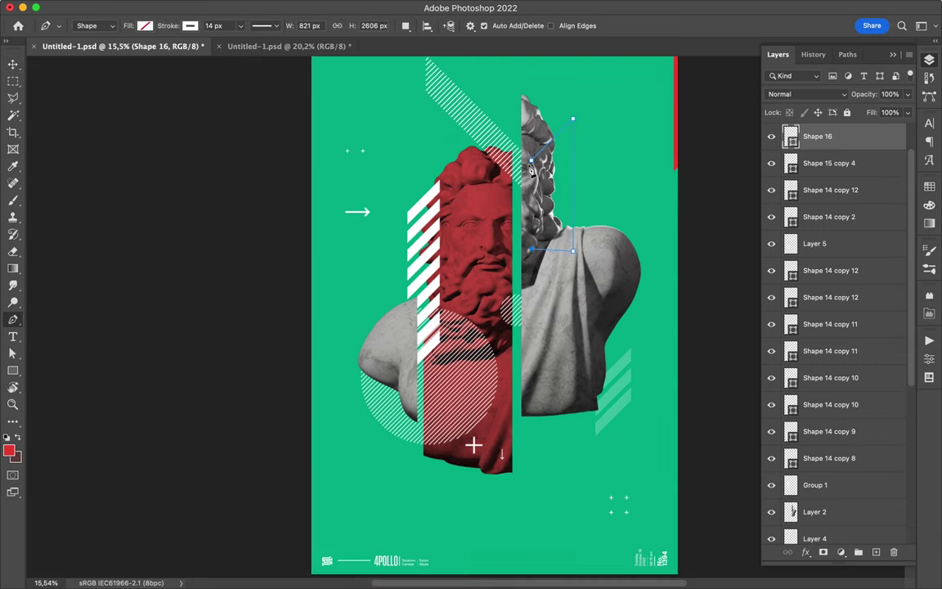
Fill the new stripe Shape 16 white and move it below Layer 3 copy 3
{"action": "left_click", "coordinate": [145, 26]}
{"action": "left_click", "coordinate": [199, 95]}
{"action": "key", "text": "v"}
{"action": "left_click_drag", "start_coordinate": [818, 135], "coordinate": [818, 307]}
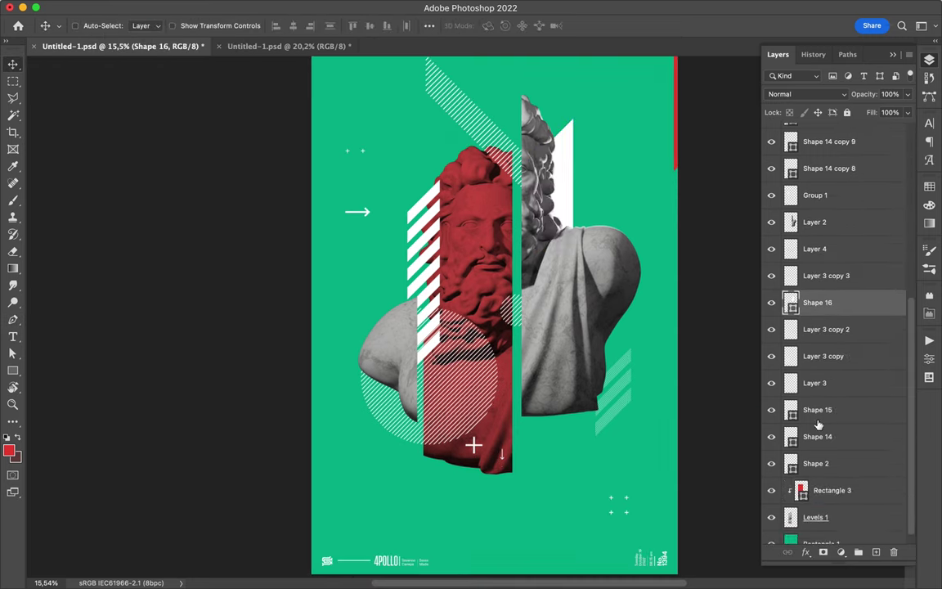
{"action": "key", "text": "ctrl+Tab"}
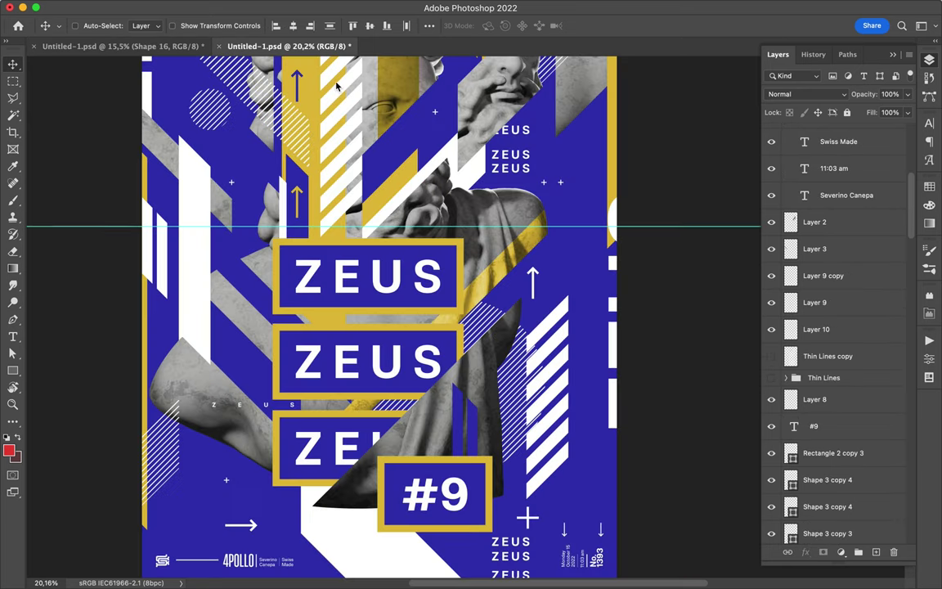
Bring the ZEUS box into the green poster and shrink it to about 40.62%
{"action": "scroll", "coordinate": [475, 222], "scroll_direction": "up", "scroll_amount": 3}
{"action": "scroll", "coordinate": [211, 296], "scroll_direction": "up", "scroll_amount": 1}
{"action": "mouse_move", "coordinate": [137, 152]}
{"action": "left_mouse_down"}
{"action": "mouse_move", "coordinate": [154, 69]}
{"action": "mouse_move", "coordinate": [480, 395]}
{"action": "mouse_move", "coordinate": [490, 491]}
{"action": "left_mouse_up"}
{"action": "key", "text": "ctrl+t"}
{"action": "left_click_drag", "start_coordinate": [550, 454], "coordinate": [468, 513]}
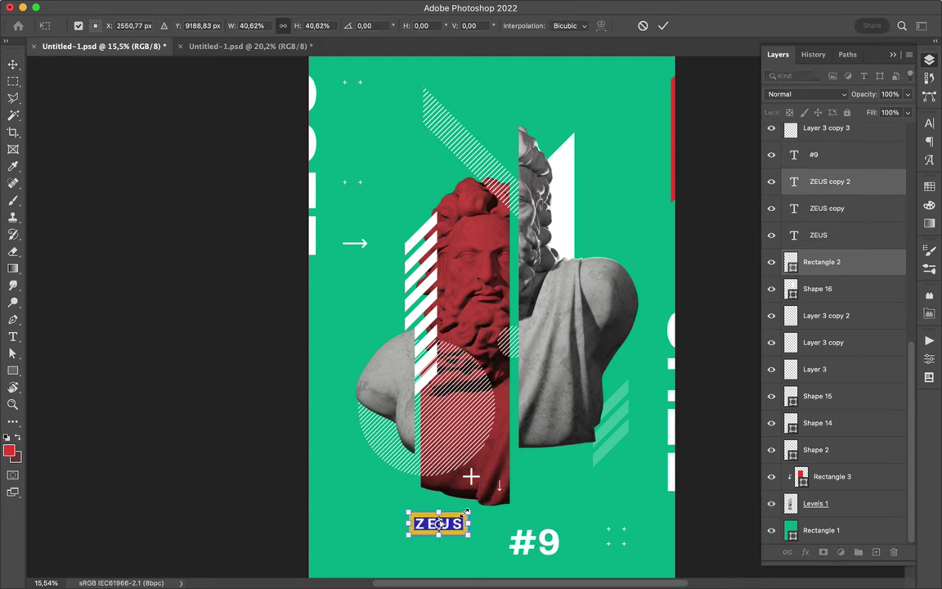
{"action": "key", "text": "Return"}
Give the ZEUS box a green fill and red outline, centred on the bust
{"action": "left_click_drag", "start_coordinate": [823, 262], "coordinate": [830, 200]}
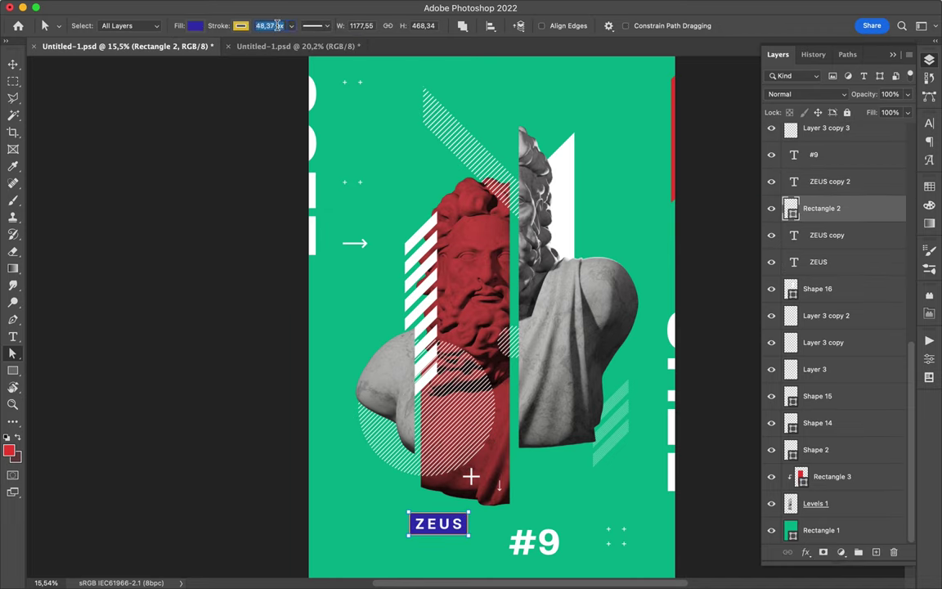
{"action": "left_click", "coordinate": [929, 204]}
{"action": "left_click", "coordinate": [194, 29]}
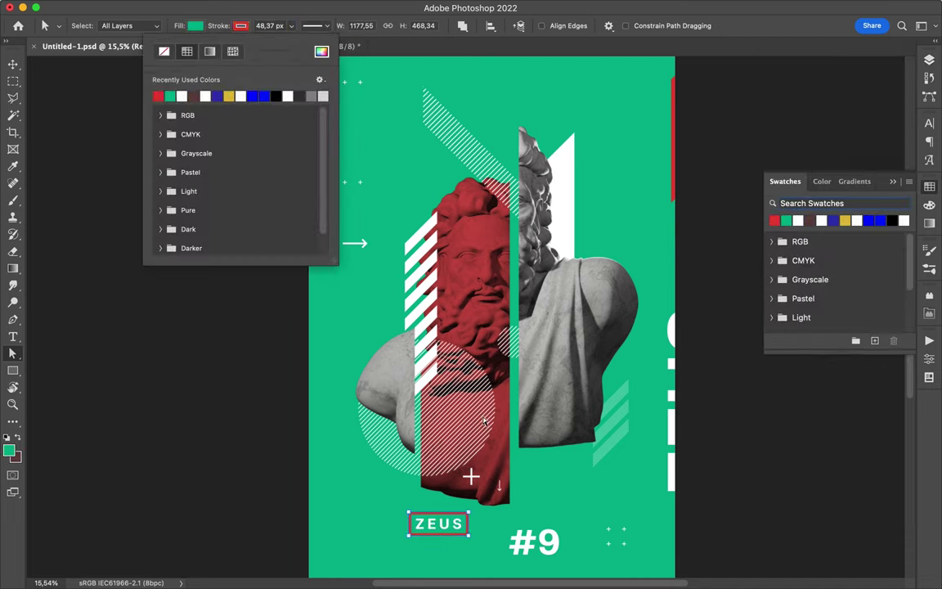
{"action": "left_click", "coordinate": [168, 92]}
{"action": "key", "text": "v"}
{"action": "left_click_drag", "start_coordinate": [439, 523], "coordinate": [553, 381]}
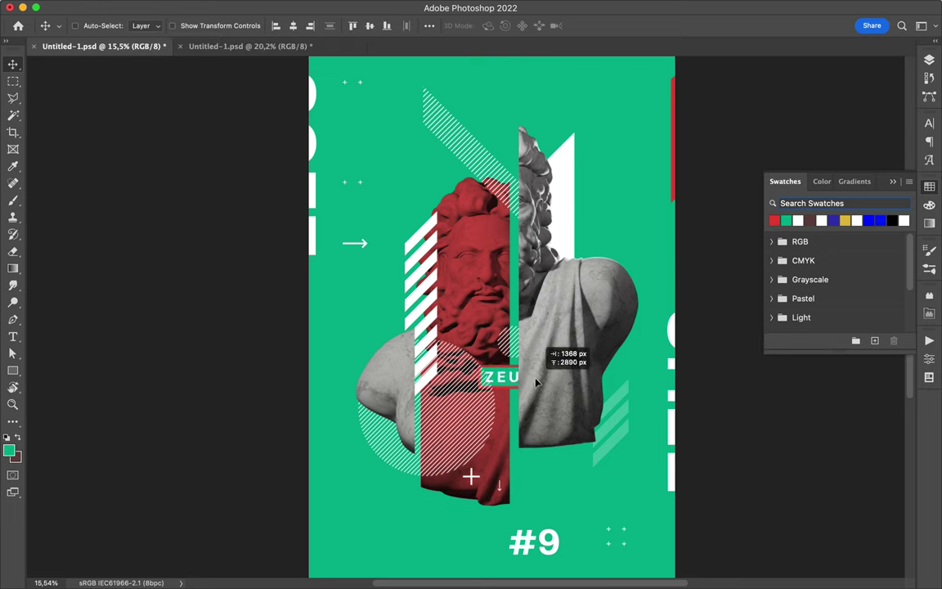
Duplicate the ZEUS box into a stack of three tucked behind the grey bust
{"action": "key", "text": "F7"}
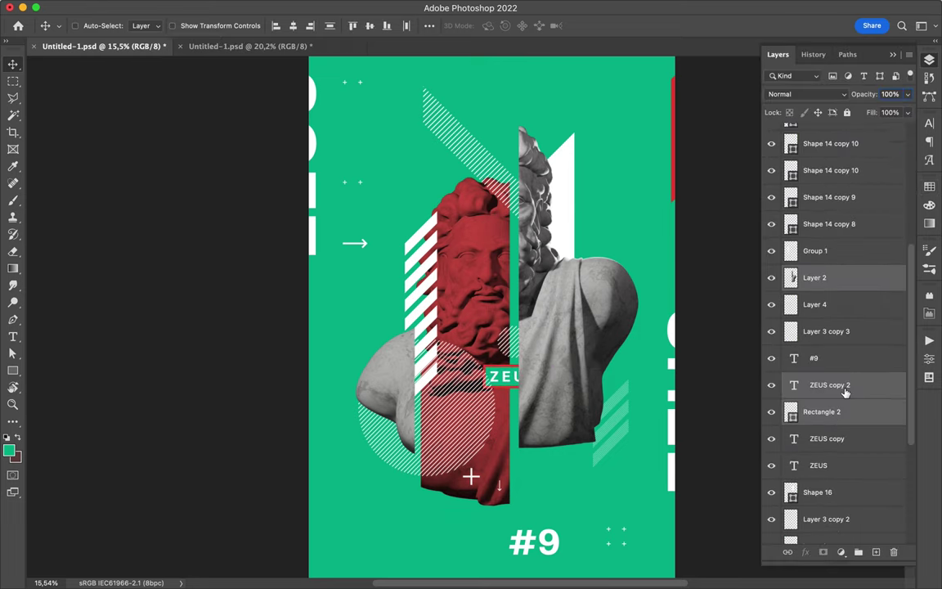
{"action": "left_click_drag", "start_coordinate": [520, 360], "coordinate": [515, 434], "text": "alt"}
{"action": "left_click_drag", "start_coordinate": [767, 267], "coordinate": [785, 286]}
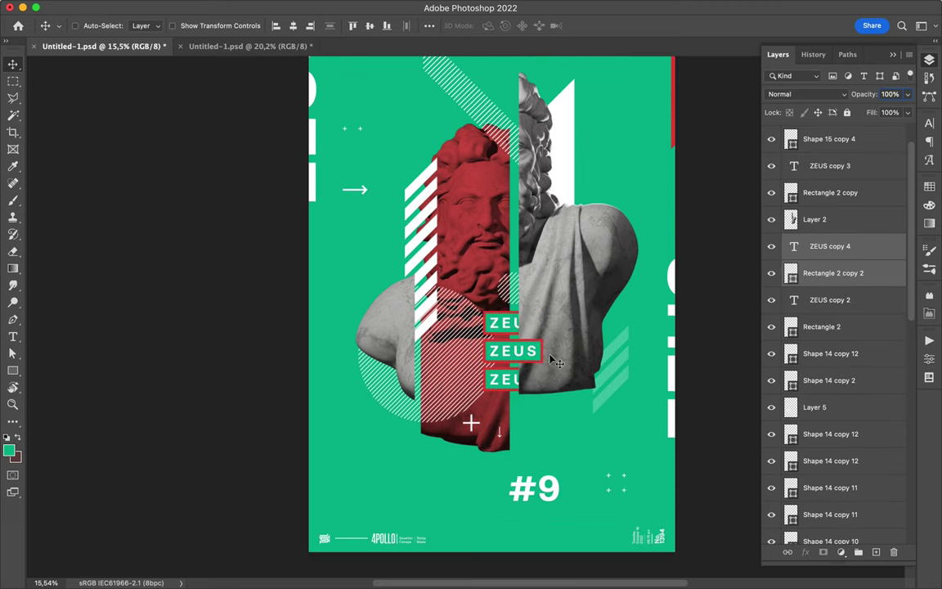
Move the #10 text to the poster bottom and duplicate it
{"action": "key", "text": "v"}
{"action": "left_click_drag", "start_coordinate": [561, 487], "coordinate": [532, 544]}
{"action": "scroll", "coordinate": [523, 556], "scroll_direction": "down", "scroll_amount": 1}
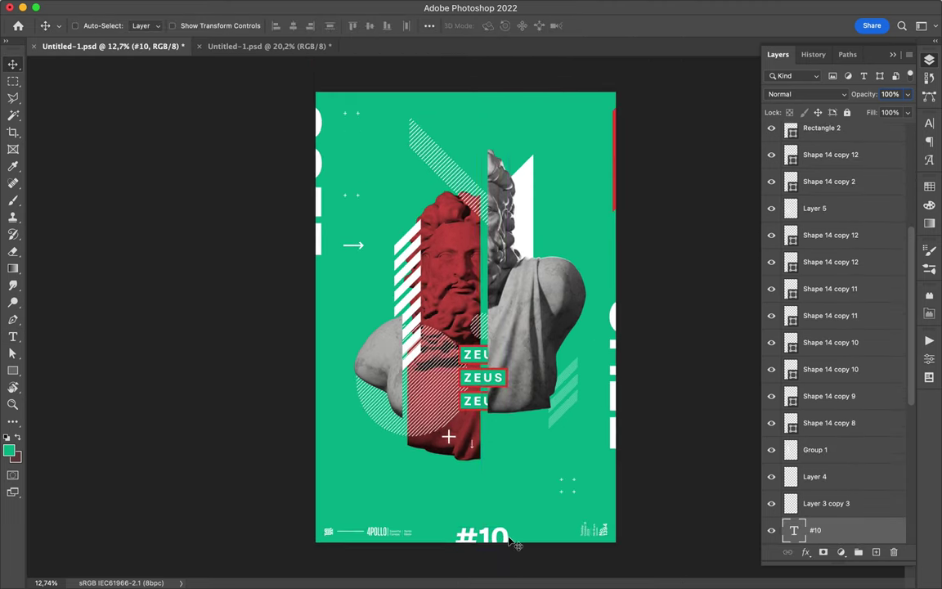
{"action": "left_click_drag", "start_coordinate": [496, 93], "coordinate": [485, 106]}
Draw a new freeform shape filled maroon
{"action": "scroll", "coordinate": [479, 315], "scroll_direction": "up", "scroll_amount": 1}
{"action": "key", "text": "p"}
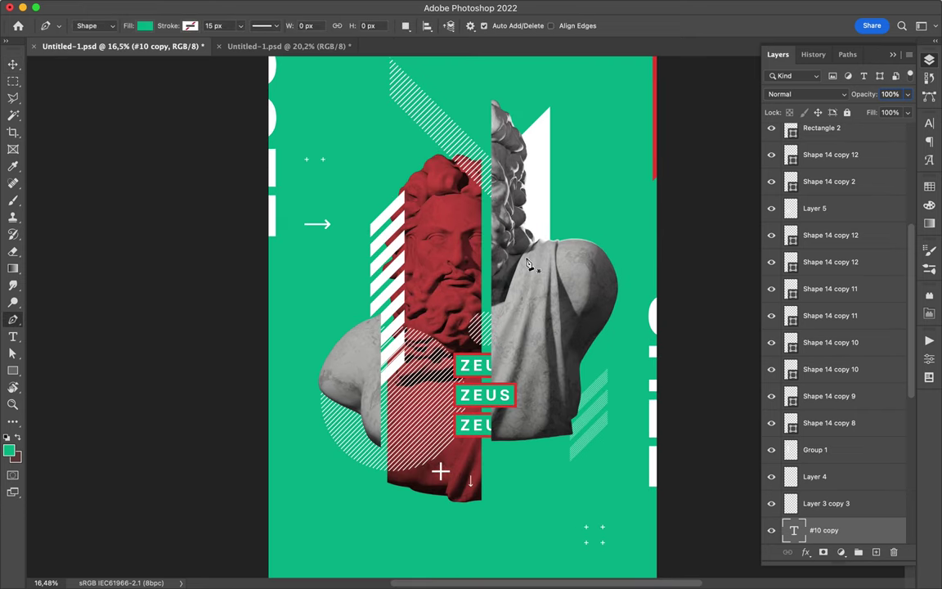
{"action": "left_click", "coordinate": [144, 25]}
{"action": "left_click", "coordinate": [67, 99]}
{"action": "scroll", "coordinate": [463, 308], "scroll_direction": "right", "scroll_amount": 2}
{"action": "scroll", "coordinate": [463, 308], "scroll_direction": "down", "scroll_amount": 1}
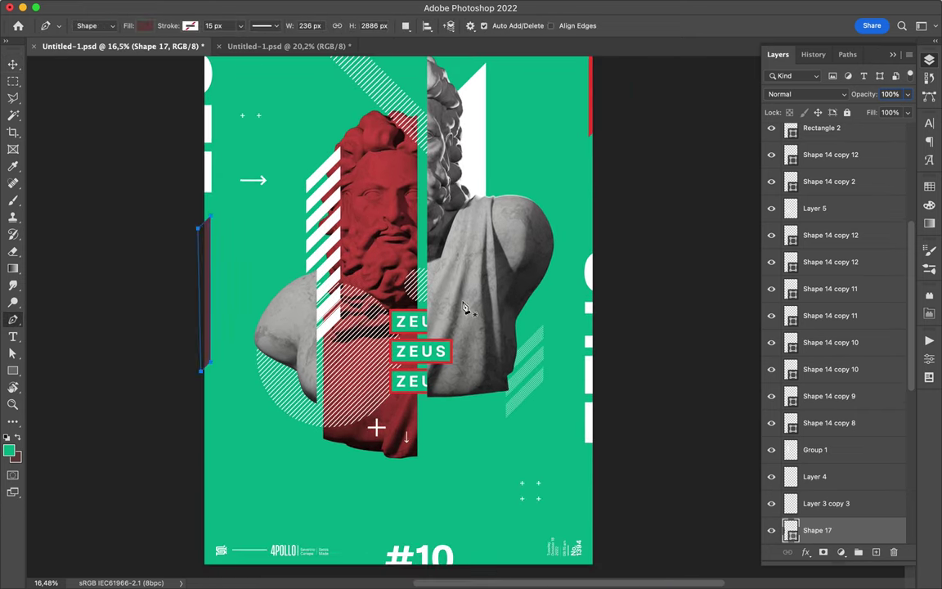
Raise Shape 18 above the statue, rasterize it, and move a lasso-cut piece down-right
{"action": "key", "text": "ctrl+bracketright"}
{"action": "key", "text": "ctrl+bracketright"}
{"action": "key", "text": "ctrl+bracketright"}
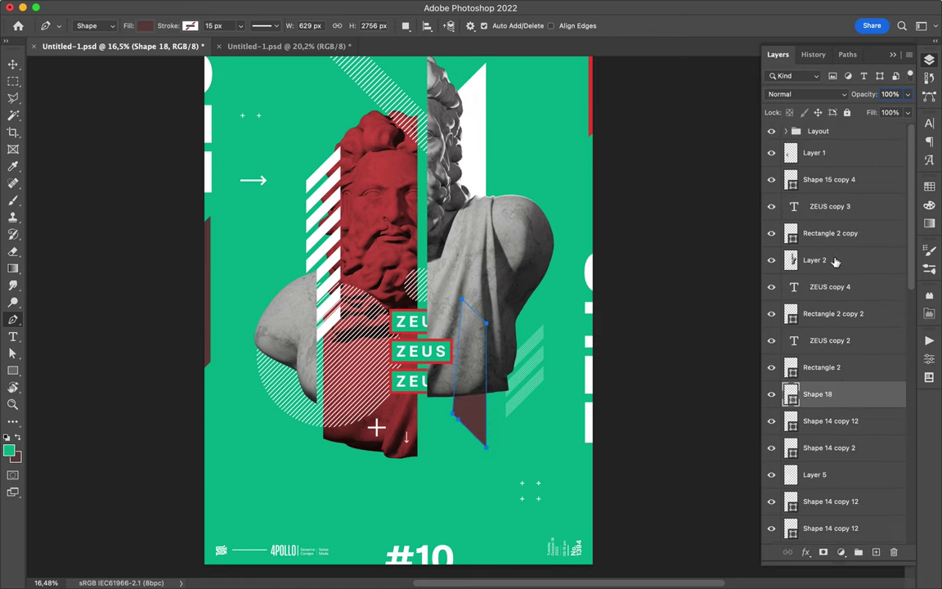
{"action": "key", "text": "ctrl+bracketright"}
{"action": "key", "text": "ctrl+bracketright"}
{"action": "key", "text": "ctrl+bracketright"}
{"action": "right_click", "coordinate": [872, 206]}
{"action": "left_click", "coordinate": [736, 505]}
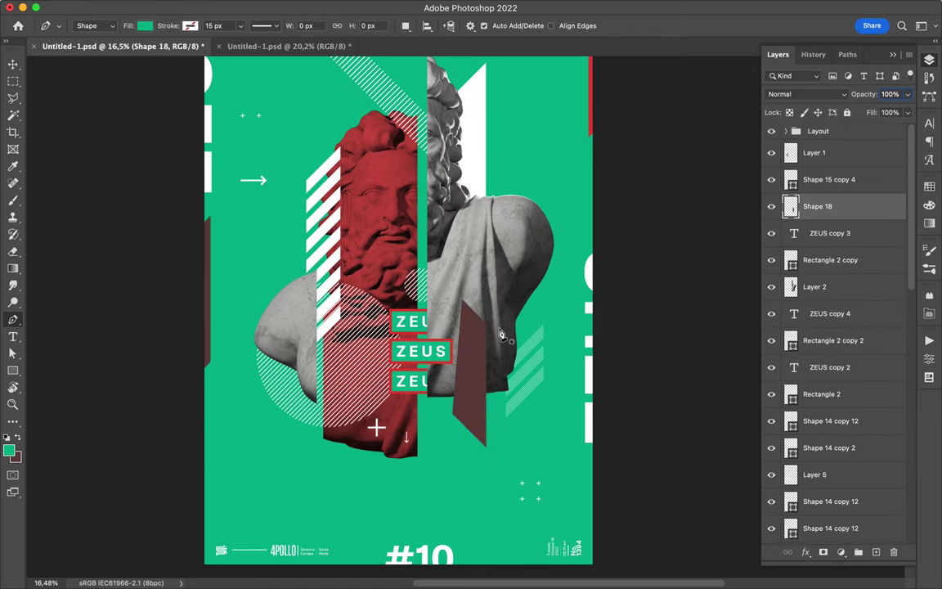
{"action": "key", "text": "l"}
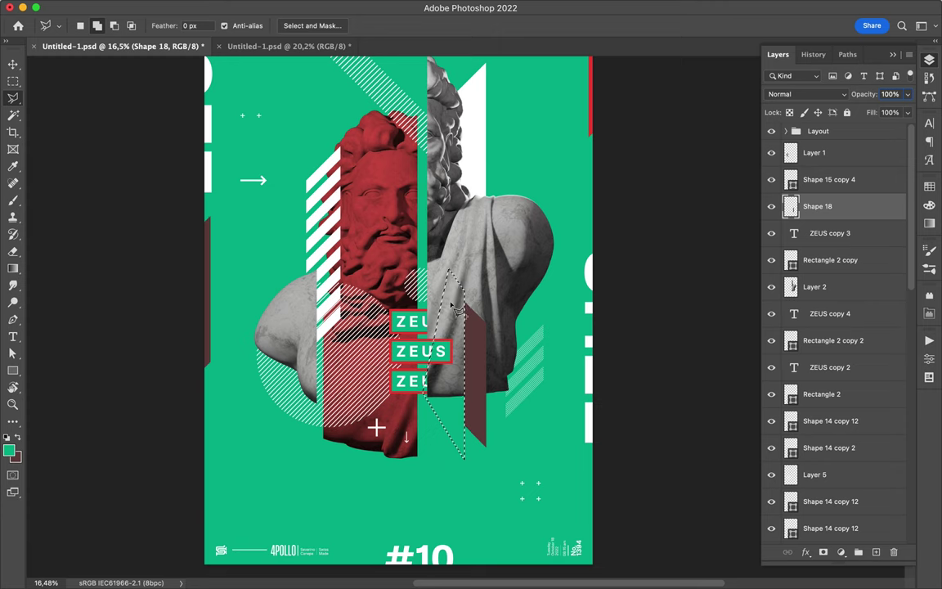
{"action": "key", "text": "v"}
{"action": "scroll", "coordinate": [457, 309], "scroll_direction": "up", "scroll_amount": 1}
{"action": "left_click_drag", "start_coordinate": [458, 344], "coordinate": [498, 421]}
Undo the stray Shape 18 copy and start a new stripe shape beside the maroon piece
{"action": "scroll", "coordinate": [491, 420], "scroll_direction": "down", "scroll_amount": 3}
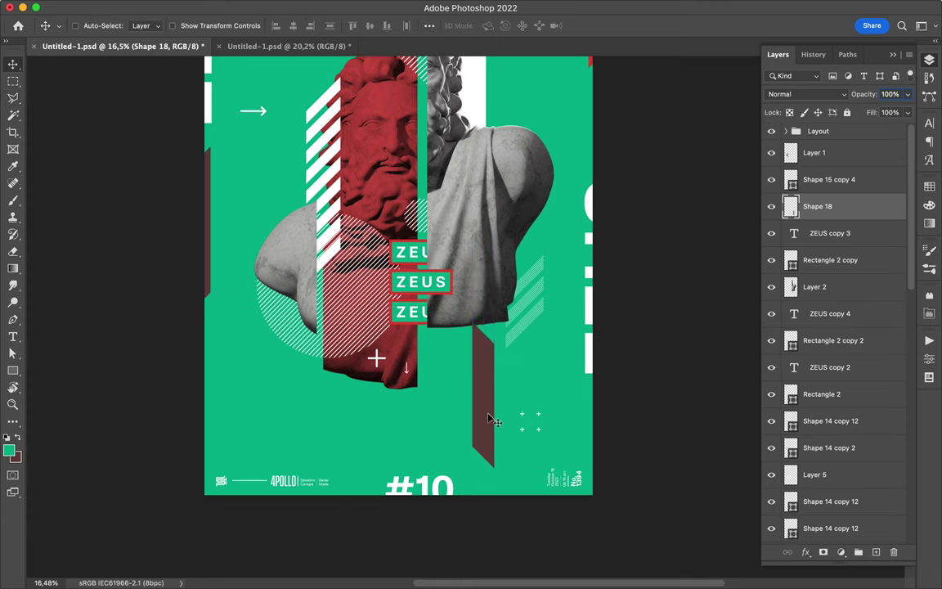
{"action": "left_click_drag", "start_coordinate": [473, 324], "coordinate": [472, 325]}
{"action": "key", "text": "a"}
{"action": "key", "text": "ctrl+z"}
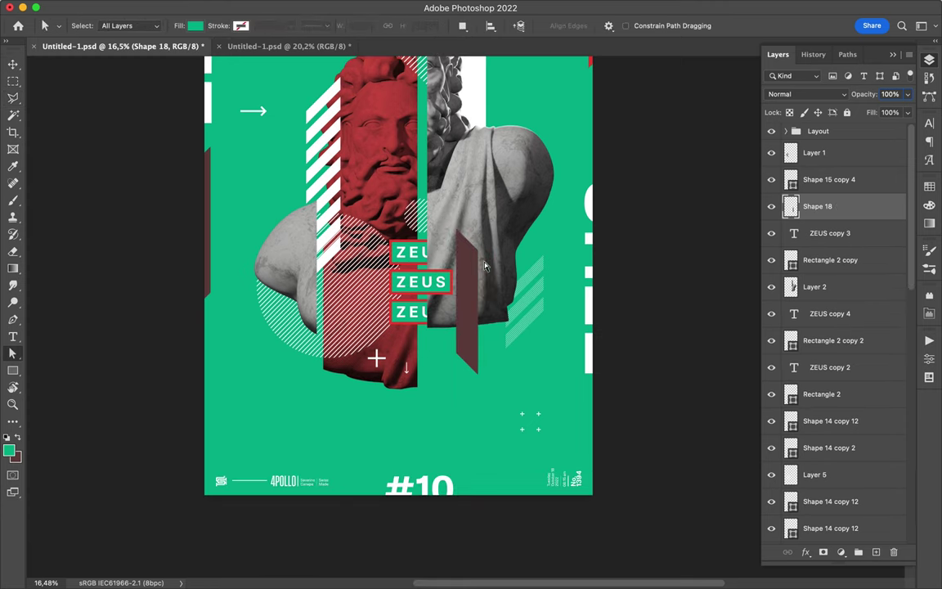
{"action": "key", "text": "p"}
{"action": "left_click", "coordinate": [473, 277]}
{"action": "left_click", "coordinate": [487, 262]}
{"action": "right_click", "coordinate": [818, 206]}
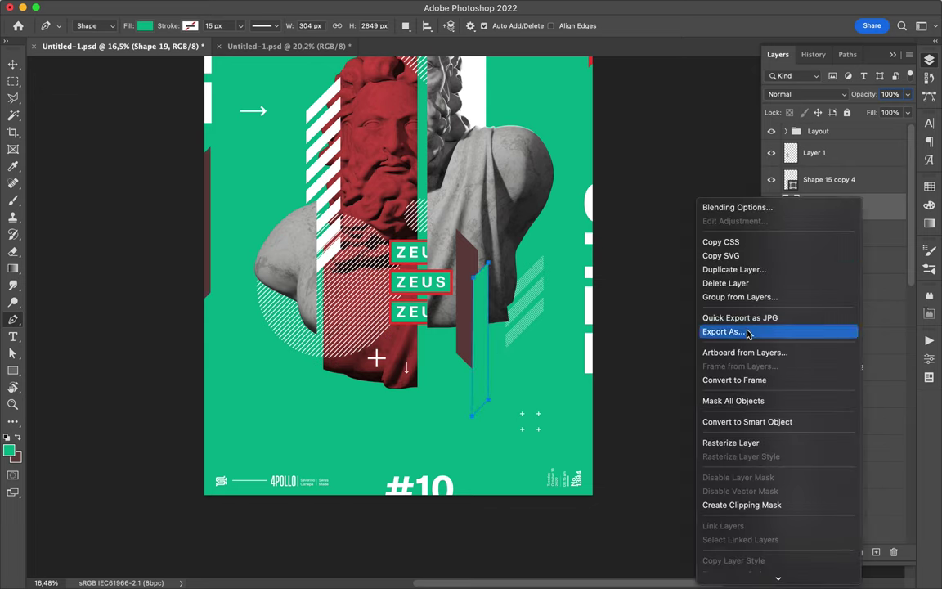
{"action": "key", "text": "Escape"}
Move Shape 19 above the grey bust and draw a green wedge on its shoulder
{"action": "key", "text": "l"}
{"action": "key", "text": "ctrl+d"}
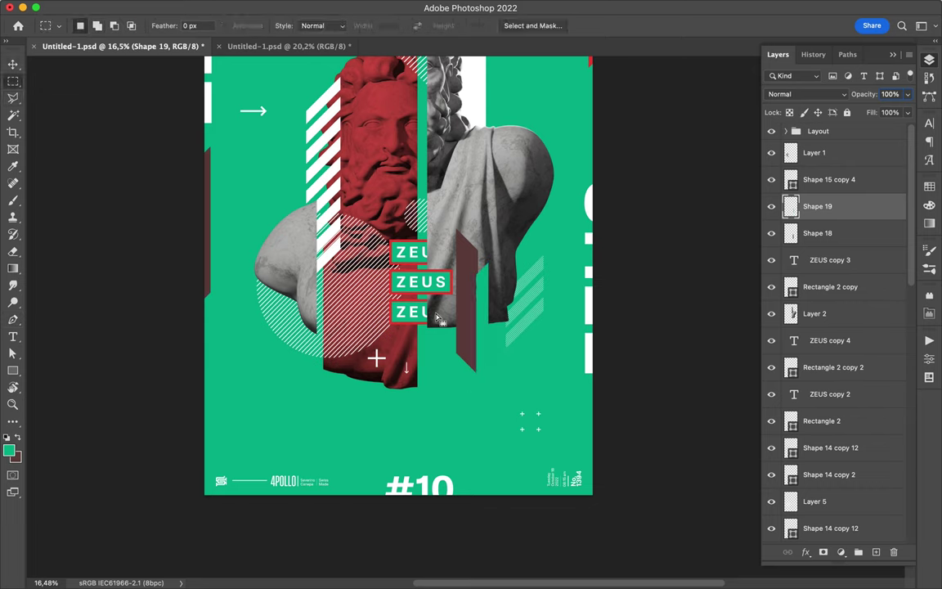
{"action": "key", "text": "v"}
{"action": "left_click_drag", "start_coordinate": [834, 345], "coordinate": [826, 300]}
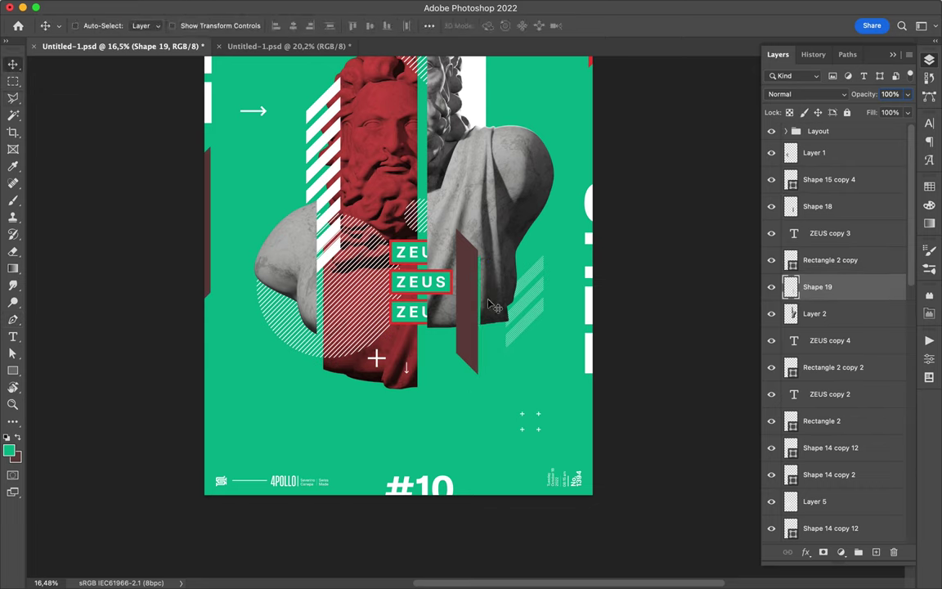
{"action": "scroll", "coordinate": [492, 254], "scroll_direction": "up", "scroll_amount": 3}
{"action": "key", "text": "p"}
{"action": "left_click_drag", "start_coordinate": [488, 188], "coordinate": [511, 164]}
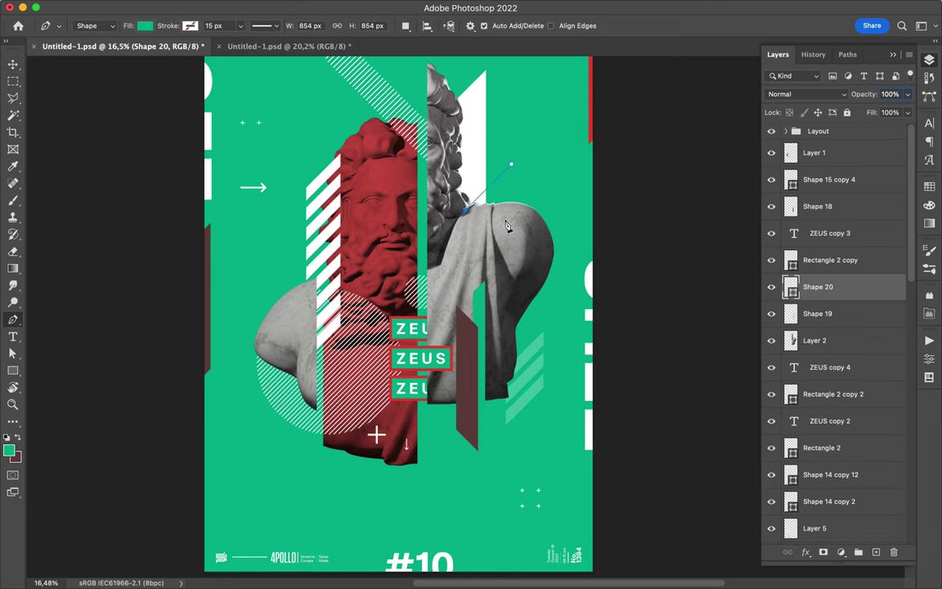
{"action": "key", "text": "v"}
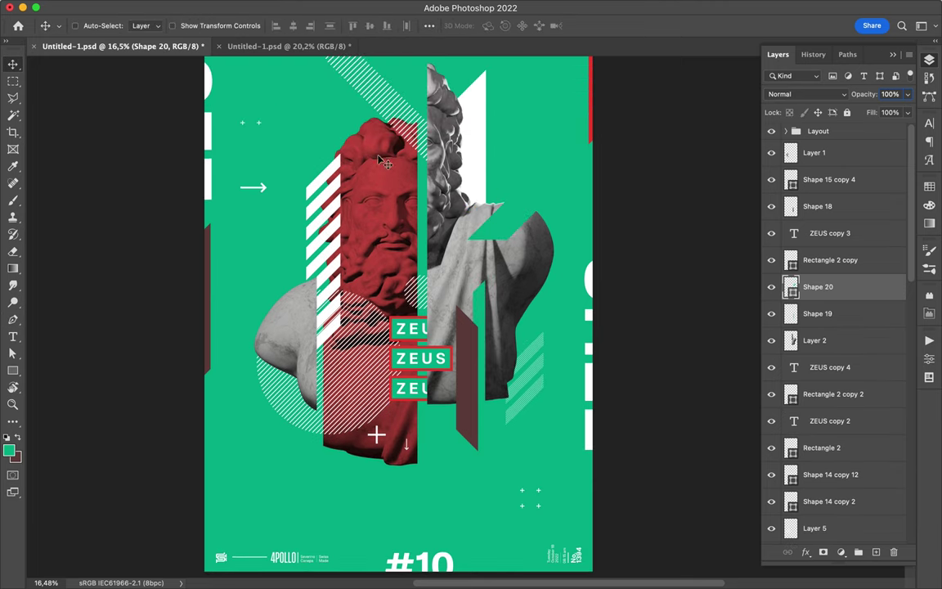
{"action": "left_click", "coordinate": [822, 477]}
Copy a rectangular slice of the red bust to a new layer and shift it upward
{"action": "key", "text": "m"}
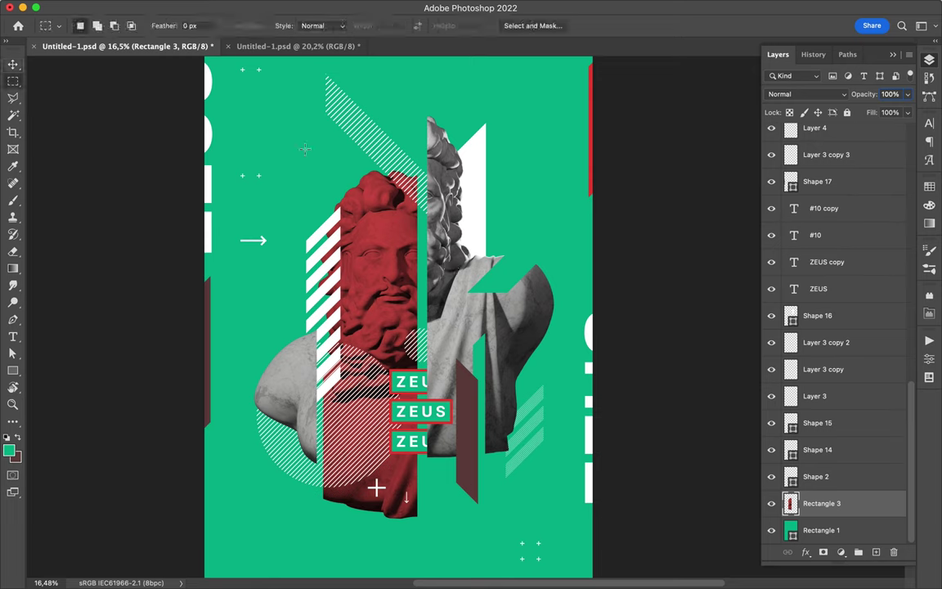
{"action": "key", "text": "ctrl+j"}
{"action": "key", "text": "v"}
{"action": "left_click_drag", "start_coordinate": [352, 171], "coordinate": [356, 185]}
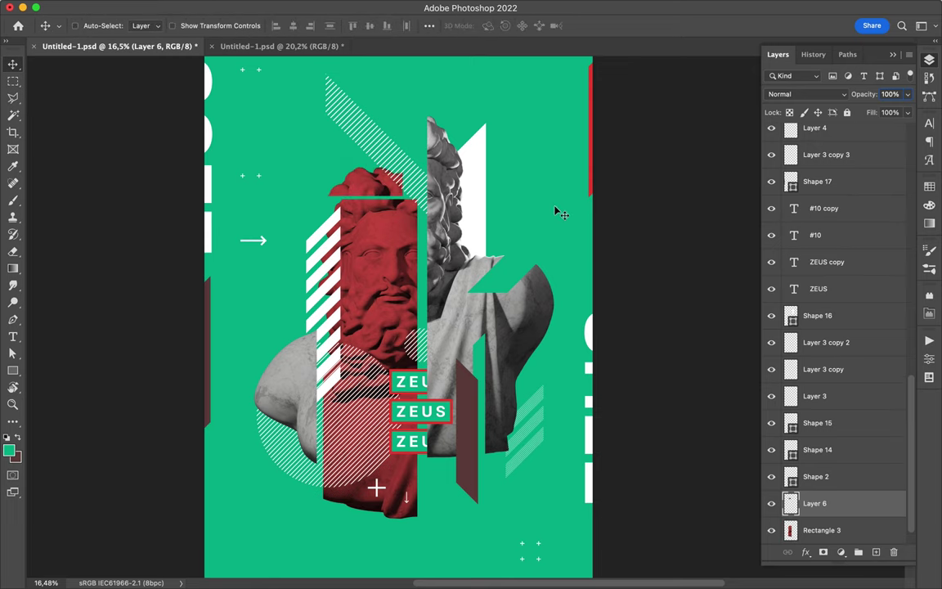
Duplicate a white arrow and place the copy beside the grey bust
{"action": "key", "text": "ctrl"}
{"action": "mouse_move", "coordinate": [264, 240]}
{"action": "left_mouse_down"}
{"action": "mouse_move", "coordinate": [433, 490]}
{"action": "mouse_move", "coordinate": [375, 486]}
{"action": "left_mouse_up"}
{"action": "left_click", "coordinate": [409, 505]}
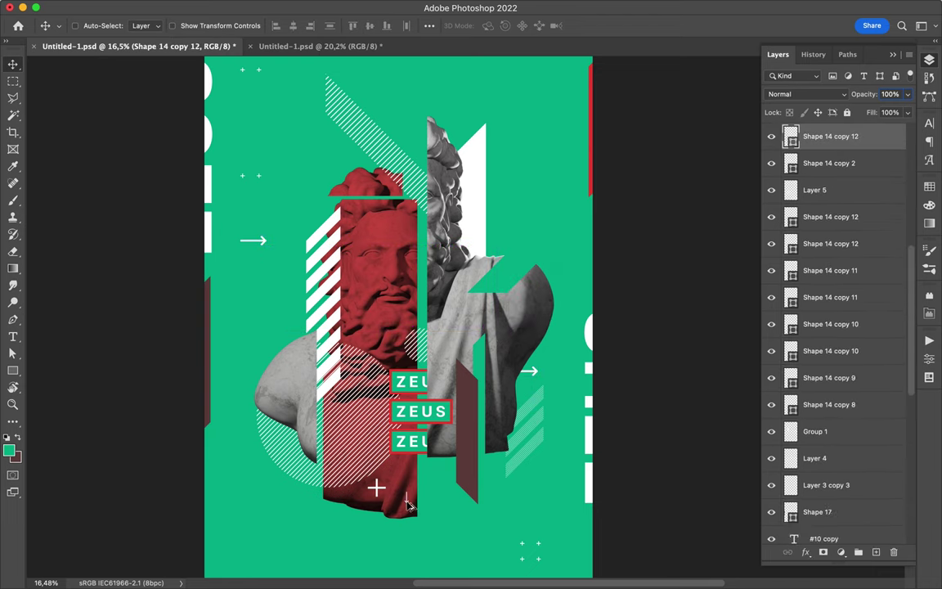
{"action": "scroll", "coordinate": [413, 507], "scroll_direction": "up", "scroll_amount": 4}
{"action": "scroll", "coordinate": [413, 507], "scroll_direction": "up", "scroll_amount": 3}
Duplicate the small down arrow near the bust base and move the copy near the poster top
{"action": "left_click_drag", "start_coordinate": [468, 475], "coordinate": [458, 481]}
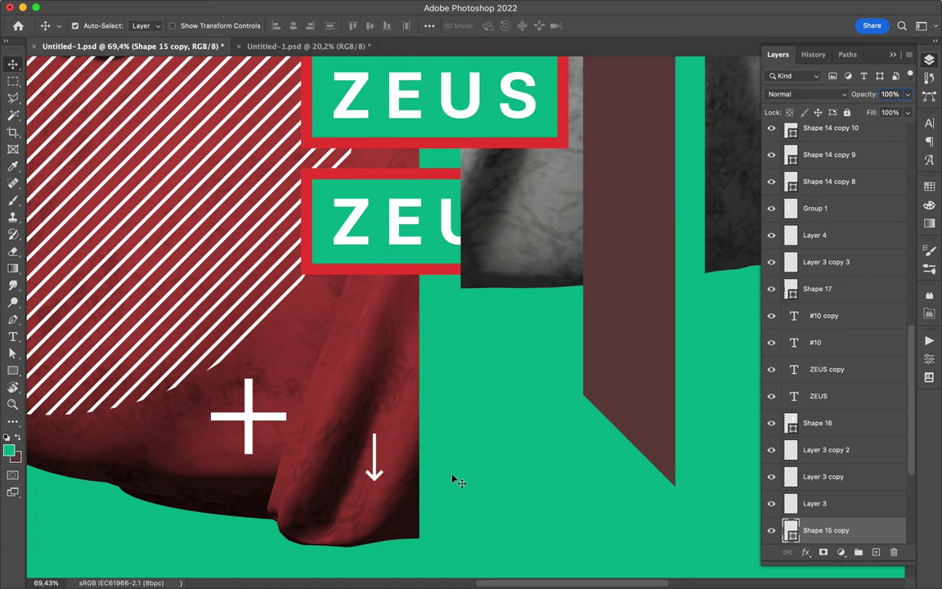
{"action": "left_click", "coordinate": [375, 463]}
{"action": "left_click", "coordinate": [828, 144], "text": "super"}
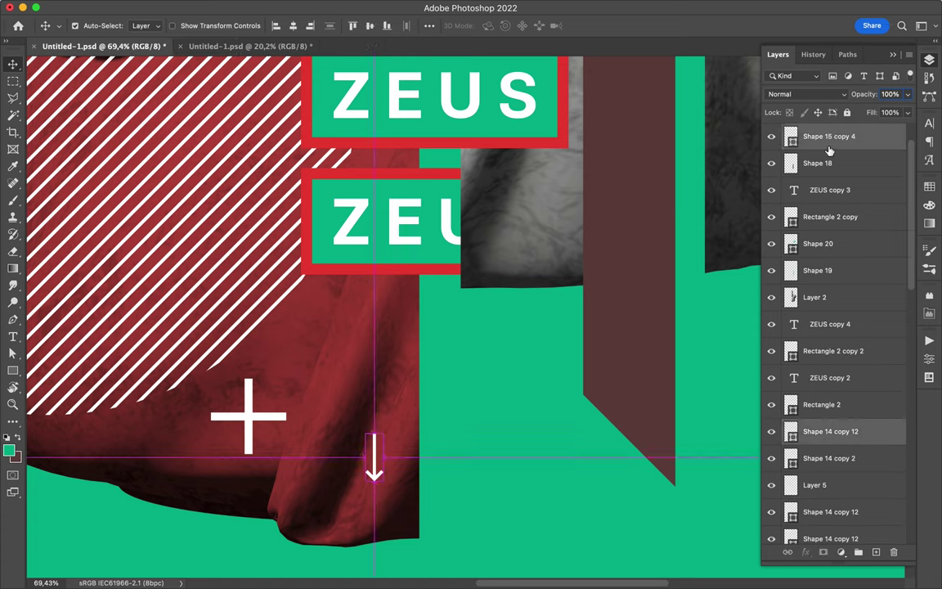
{"action": "left_click_drag", "start_coordinate": [375, 460], "coordinate": [530, 440]}
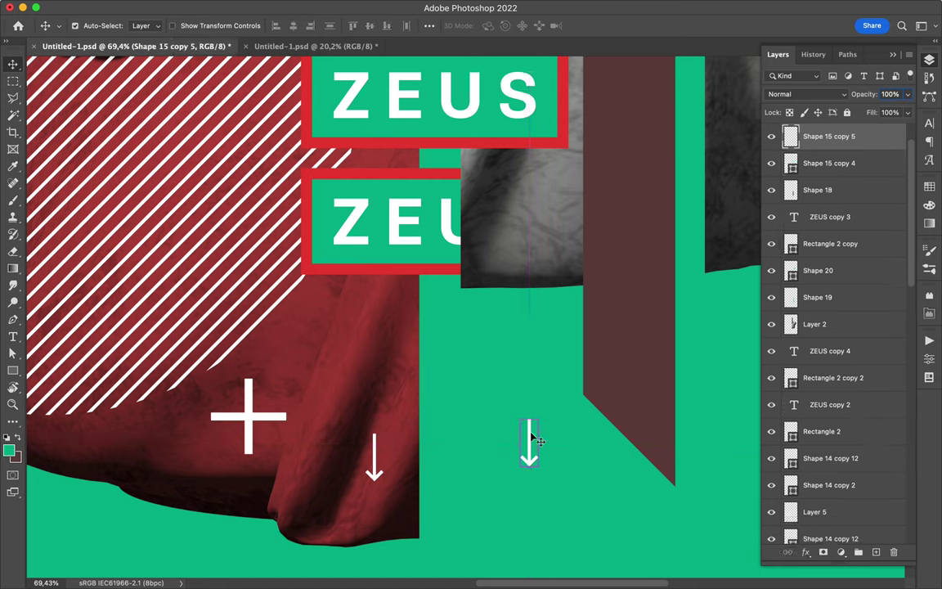
{"action": "scroll", "coordinate": [491, 445], "scroll_direction": "down", "scroll_amount": 5}
{"action": "left_click_drag", "start_coordinate": [538, 283], "coordinate": [498, 103]}
{"action": "scroll", "coordinate": [528, 166], "scroll_direction": "down", "scroll_amount": 2}
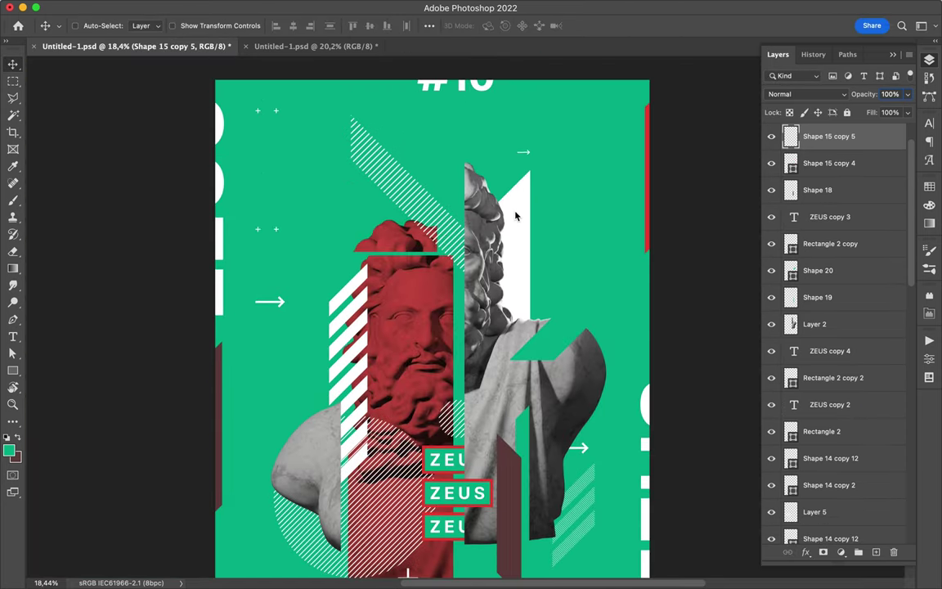
Shift the grey bust and its white shapes left and raise the maroon parallelogram slightly
{"action": "left_click", "coordinate": [526, 265], "text": "shift+super"}
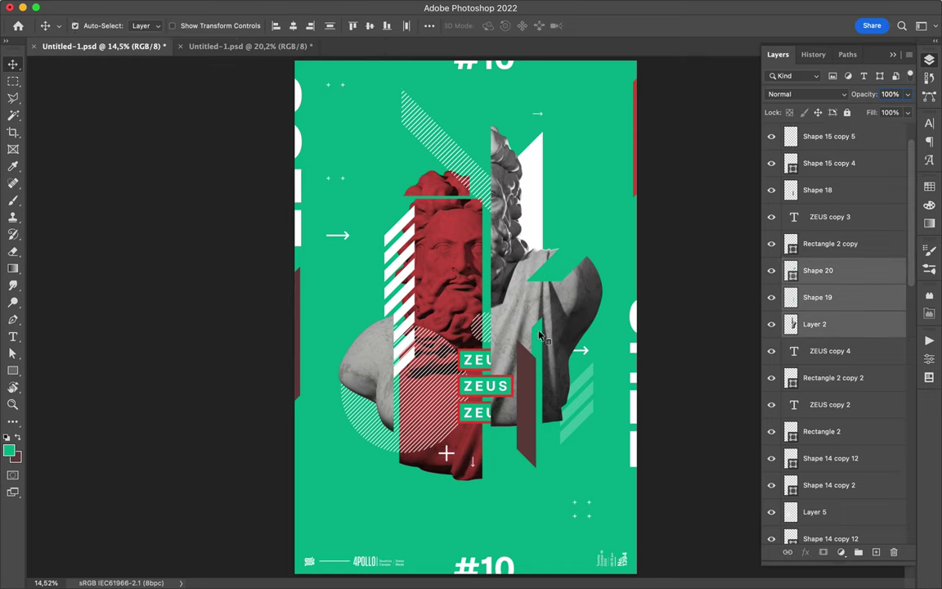
{"action": "left_click", "coordinate": [483, 204], "text": "shift+super"}
{"action": "left_click_drag", "start_coordinate": [532, 224], "coordinate": [526, 222]}
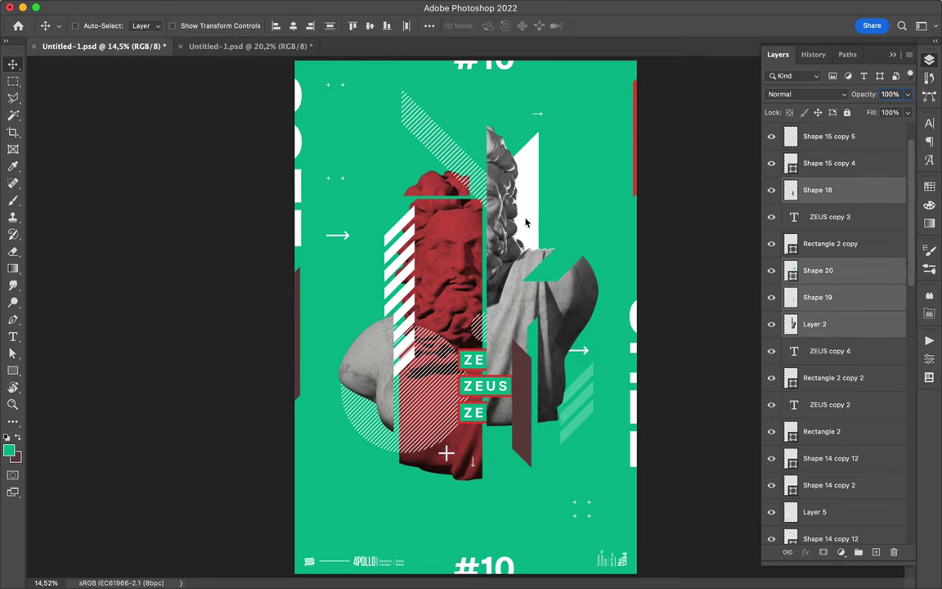
{"action": "left_click_drag", "start_coordinate": [540, 346], "coordinate": [540, 335]}
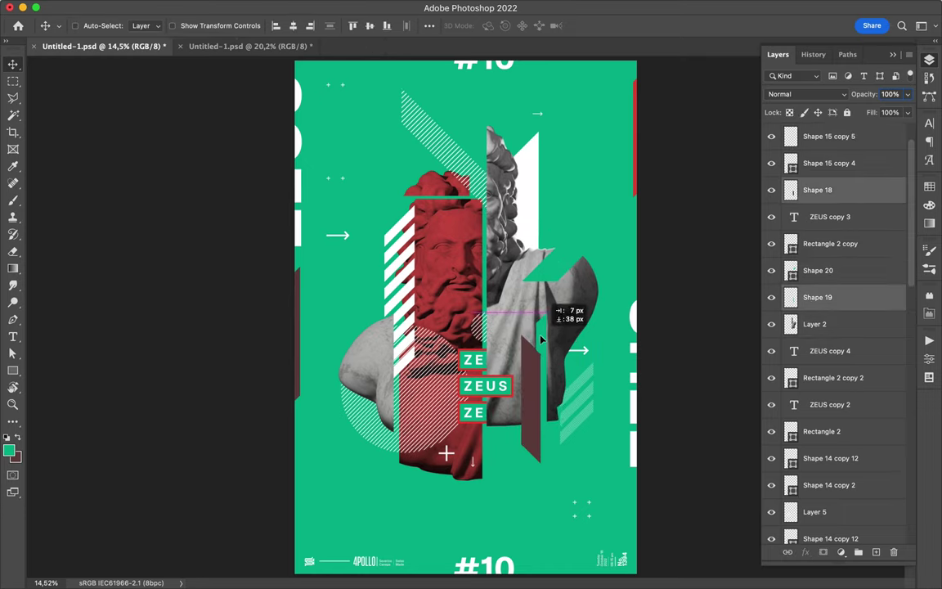
Draw a white diagonal stripe at the lower left and add an offset copy
{"action": "key", "text": "p"}
{"action": "left_click", "coordinate": [283, 522]}
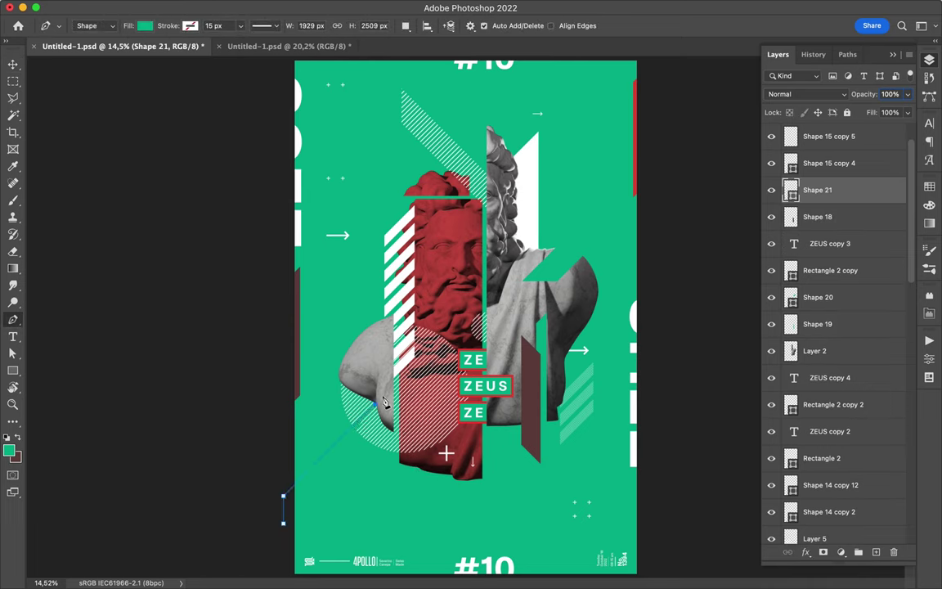
{"action": "left_click", "coordinate": [145, 26]}
{"action": "left_click", "coordinate": [106, 86]}
{"action": "key", "text": "v"}
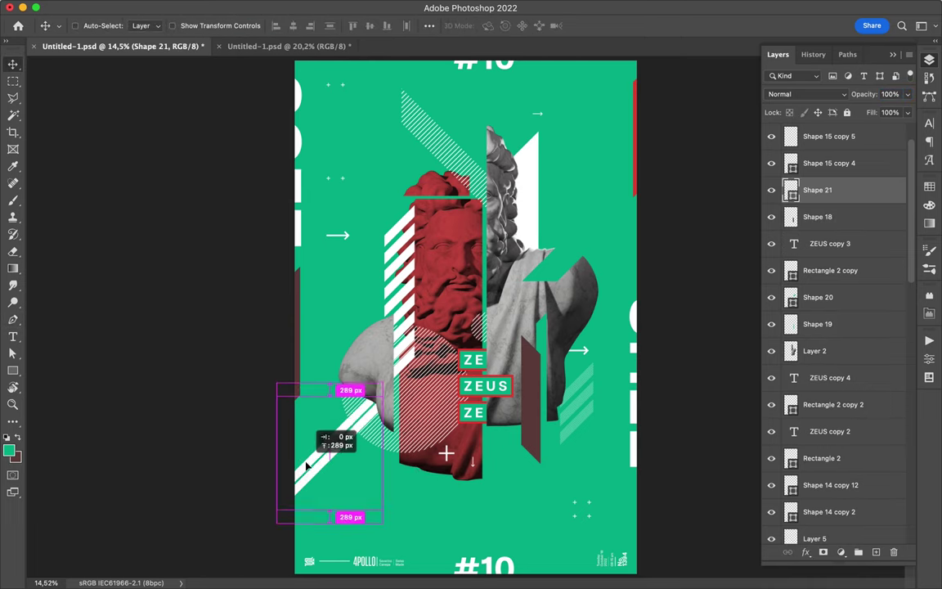
{"action": "left_click_drag", "start_coordinate": [323, 454], "coordinate": [310, 466]}
Duplicate the hatched stripe group to the upper right, flip it horizontally and resize it
{"action": "scroll", "coordinate": [826, 233], "scroll_direction": "up", "scroll_amount": 2}
{"action": "left_click_drag", "start_coordinate": [827, 233], "coordinate": [834, 152]}
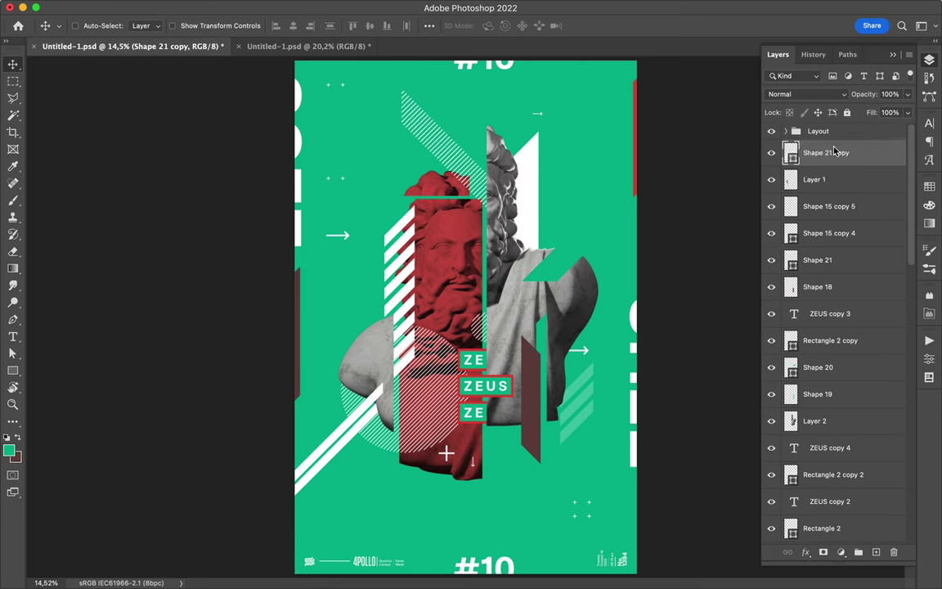
{"action": "left_click_drag", "start_coordinate": [406, 324], "coordinate": [611, 177]}
{"action": "key", "text": "ctrl+t"}
{"action": "right_click", "coordinate": [585, 149]}
{"action": "left_click", "coordinate": [646, 511]}
{"action": "mouse_move", "coordinate": [565, 270]}
{"action": "left_mouse_down"}
{"action": "mouse_move", "coordinate": [575, 174]}
{"action": "mouse_move", "coordinate": [572, 531]}
{"action": "mouse_move", "coordinate": [606, 533]}
{"action": "mouse_move", "coordinate": [568, 561]}
{"action": "left_mouse_up"}
{"action": "key", "text": "Return"}
Lower the bottom-right hatched shape and draw a maroon angular shape behind the red bust
{"action": "key", "text": "ctrl+t"}
{"action": "key", "text": "Return"}
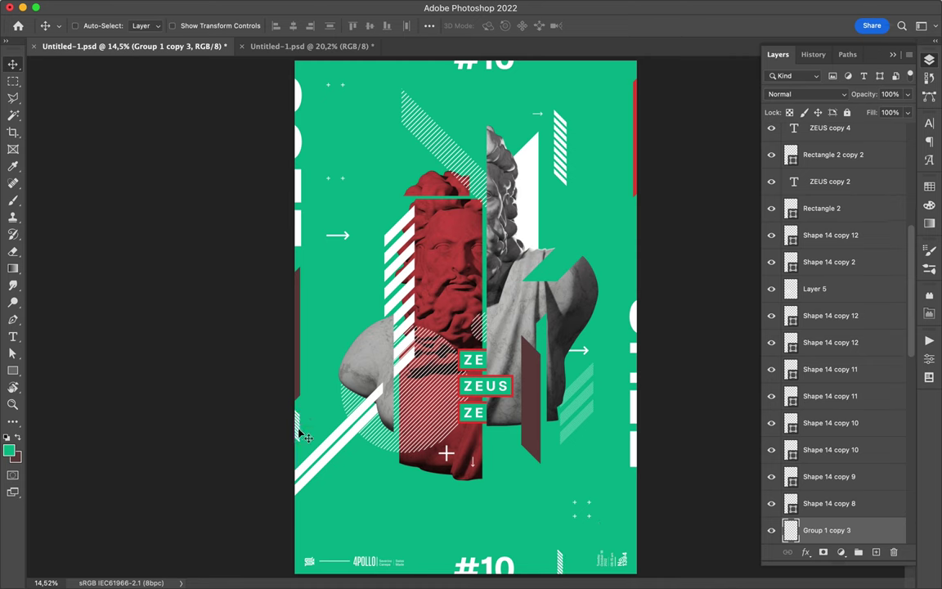
{"action": "key", "text": "p"}
{"action": "left_click", "coordinate": [426, 270]}
Move the new dark-red shape around, then delete it
{"action": "key", "text": "v"}
{"action": "scroll", "coordinate": [858, 310], "scroll_direction": "down", "scroll_amount": 5}
{"action": "left_click_drag", "start_coordinate": [852, 505], "coordinate": [827, 491]}
{"action": "left_click_drag", "start_coordinate": [403, 187], "coordinate": [387, 185]}
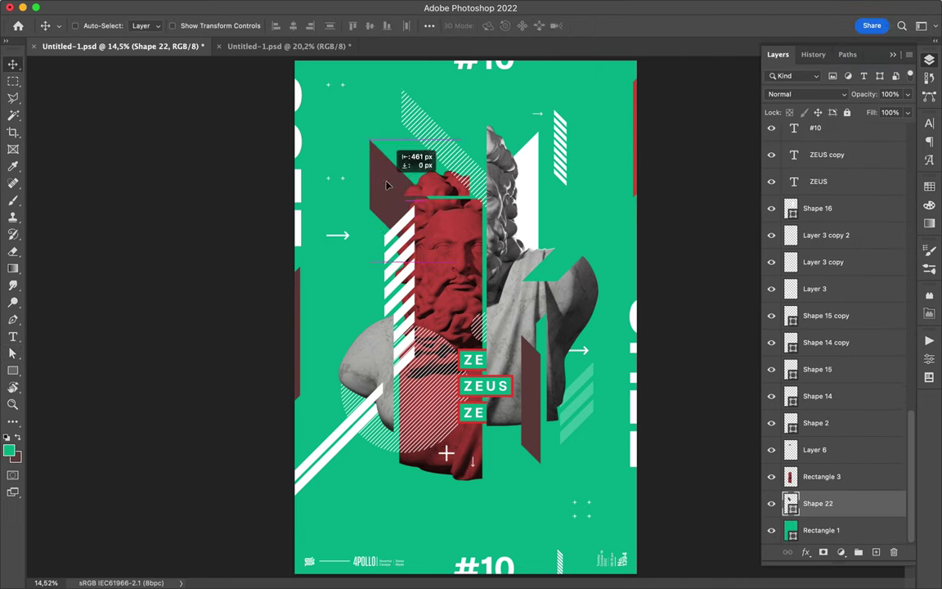
{"action": "key", "text": "BackSpace"}
Draw a white rectangle over the maroon parallelogram and merge it into that shape
{"action": "key", "text": "u"}
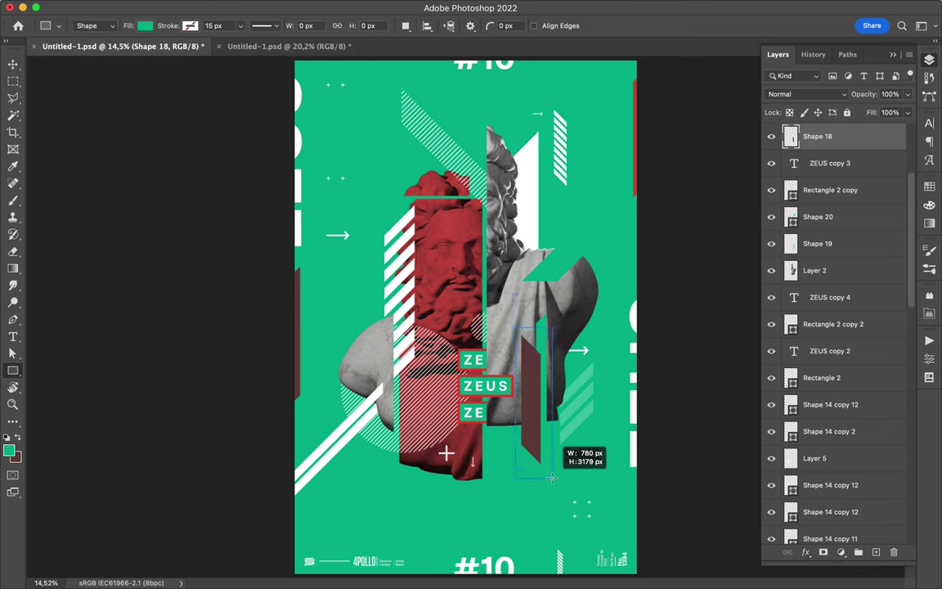
{"action": "left_click_drag", "start_coordinate": [551, 478], "coordinate": [552, 474]}
{"action": "key", "text": "v"}
{"action": "left_click", "coordinate": [838, 149], "text": "alt"}
{"action": "key", "text": "ctrl+e"}
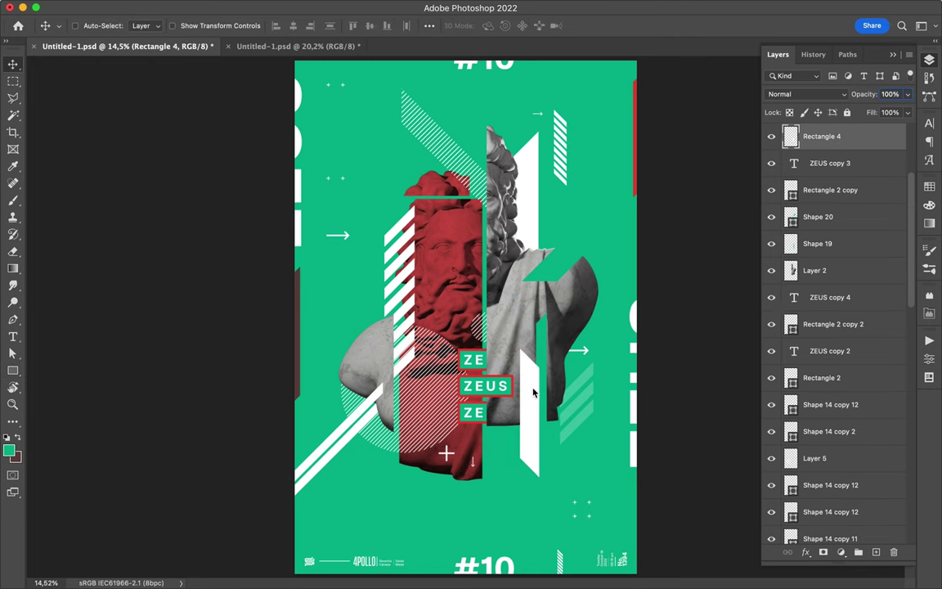
Zoom out to the whole poster and save the document
{"action": "key", "text": "ctrl+minus"}
{"action": "key", "text": "ctrl+s"}
{"action": "left_click", "coordinate": [587, 8]}
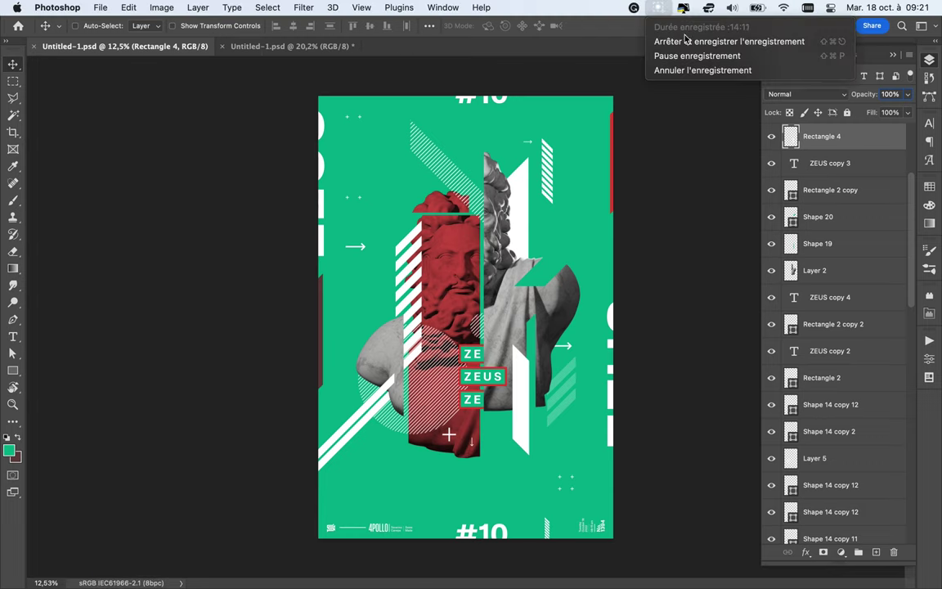